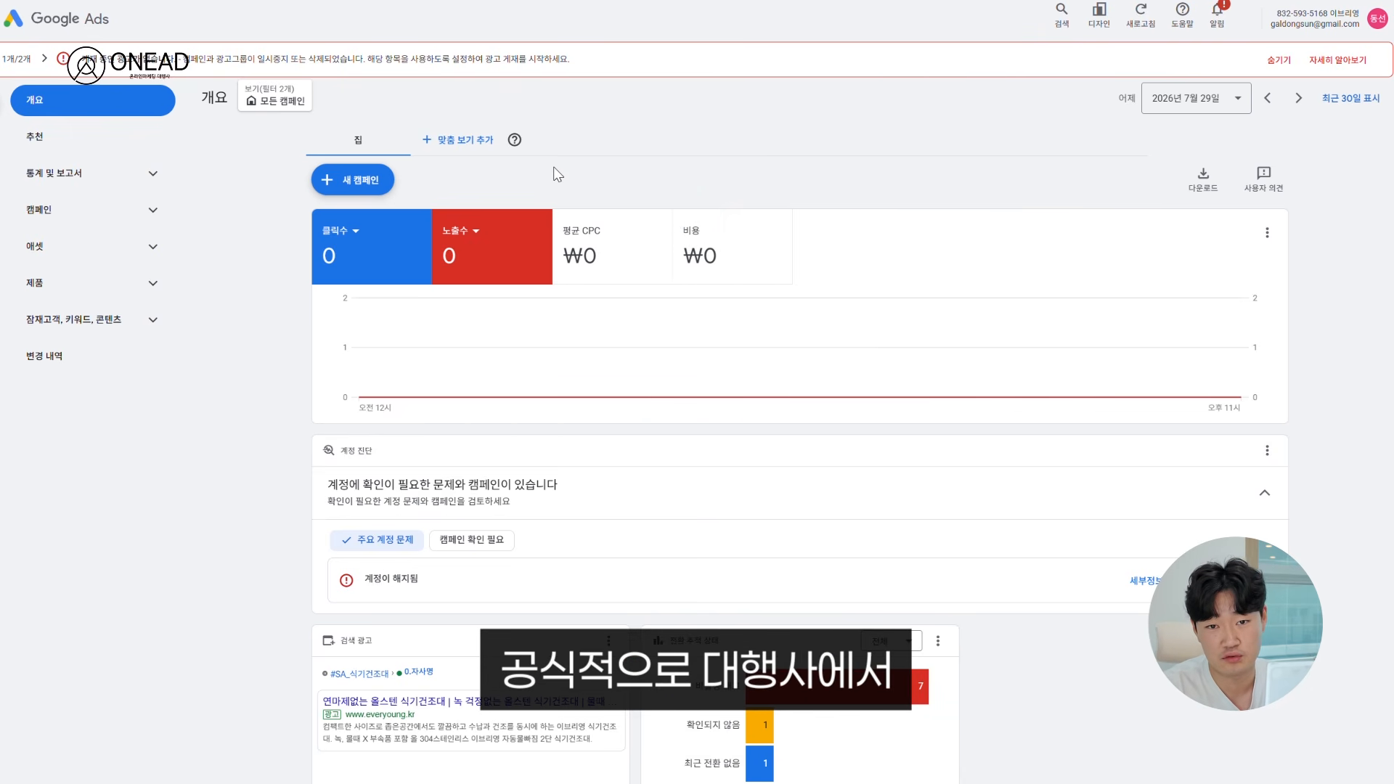
- Start a new campaign with the 판매 goal and choose 실적 최대화 as the campaign type
{"action": "left_click", "coordinate": [371, 186]}
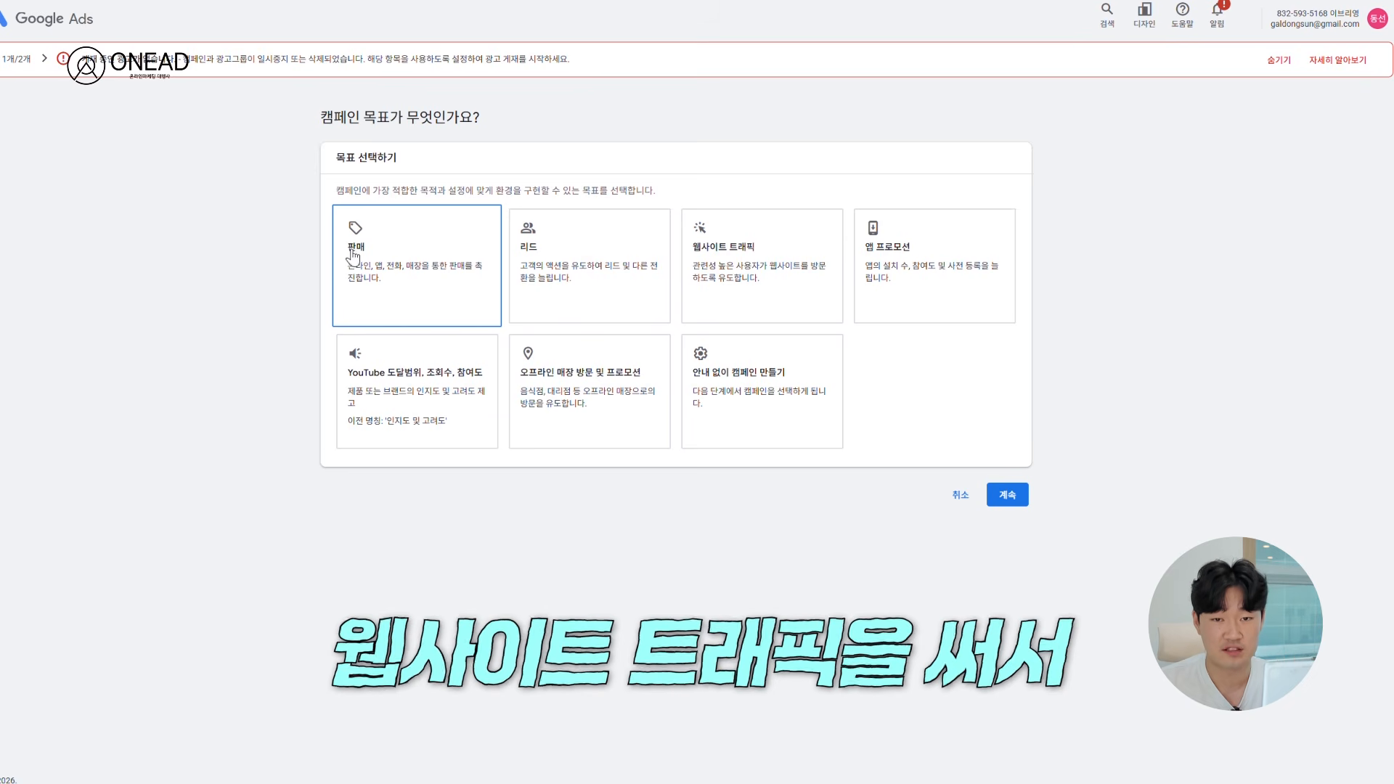
{"action": "left_click", "coordinate": [399, 275]}
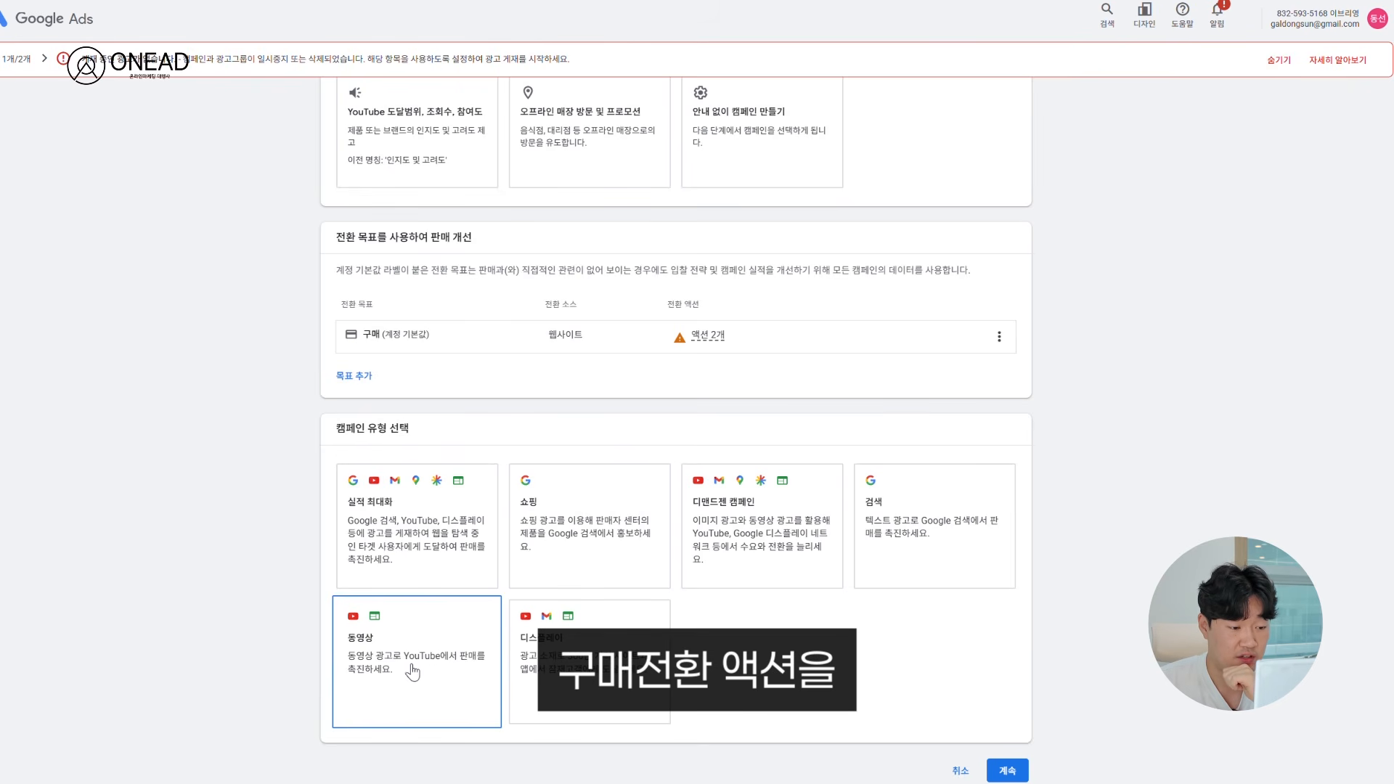
{"action": "left_click", "coordinate": [573, 672]}
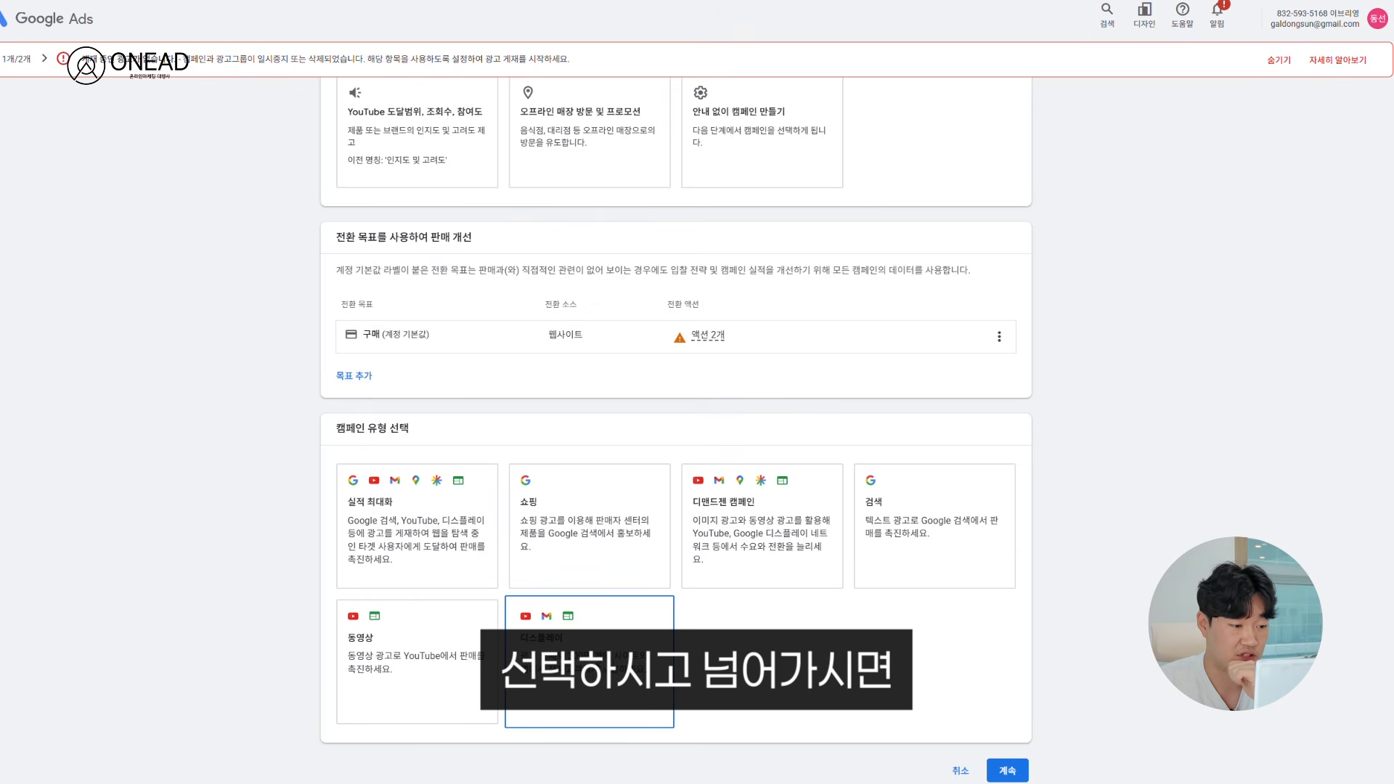
{"action": "left_click", "coordinate": [444, 554]}
{"action": "scroll", "coordinate": [944, 231], "scroll_direction": "down", "scroll_amount": 5}
{"action": "left_click", "coordinate": [762, 174]}
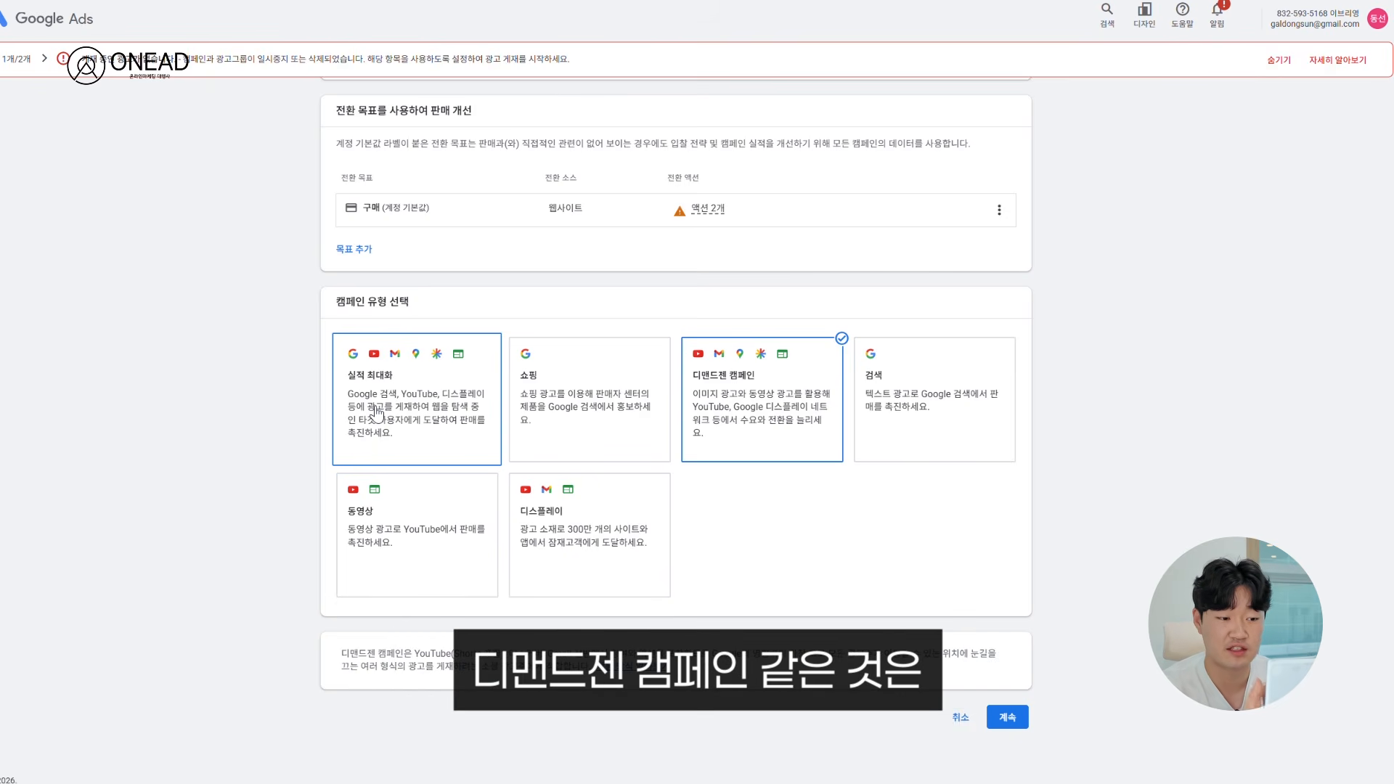
{"action": "left_click", "coordinate": [431, 440]}
{"action": "scroll", "coordinate": [407, 465], "scroll_direction": "down", "scroll_amount": 3}
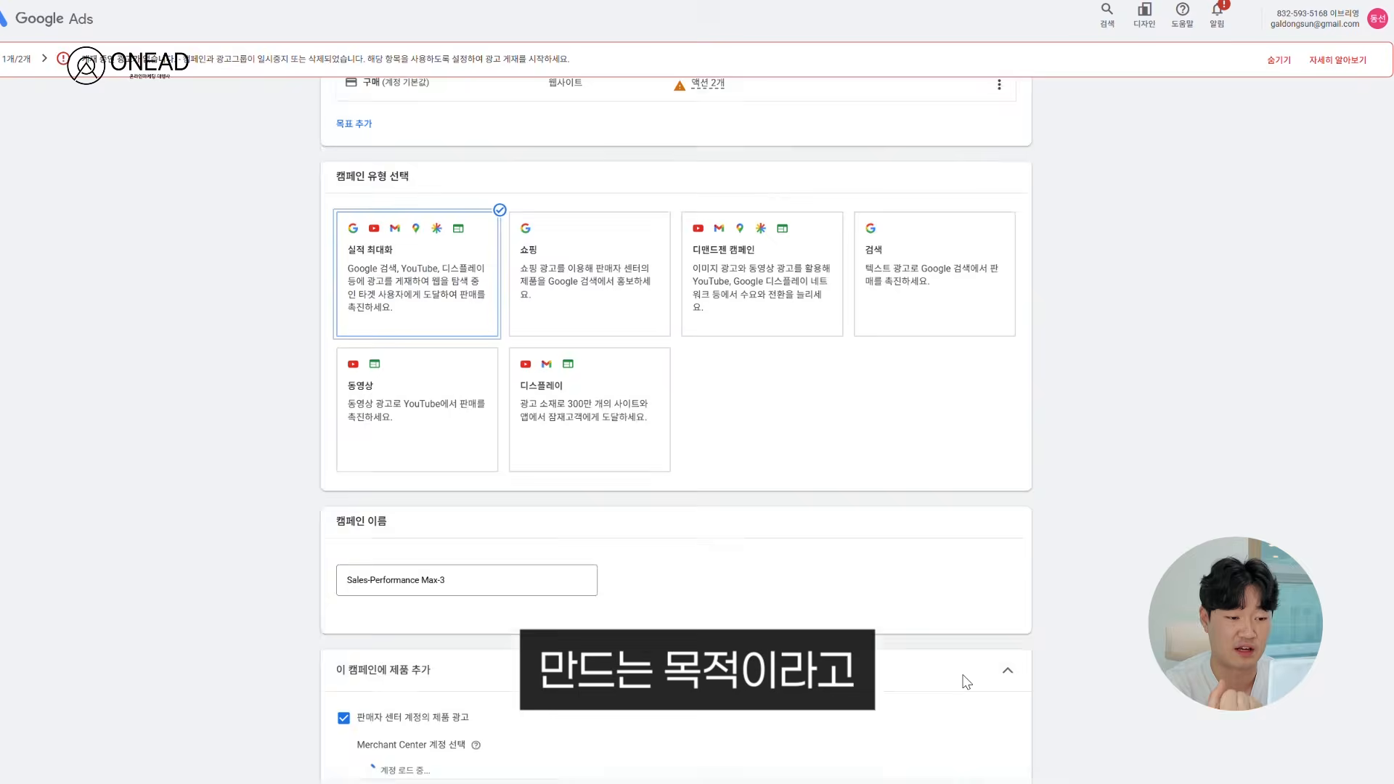
- Replace the default campaign name with "실적 최대화 캠페인"
{"action": "left_click", "coordinate": [549, 486]}
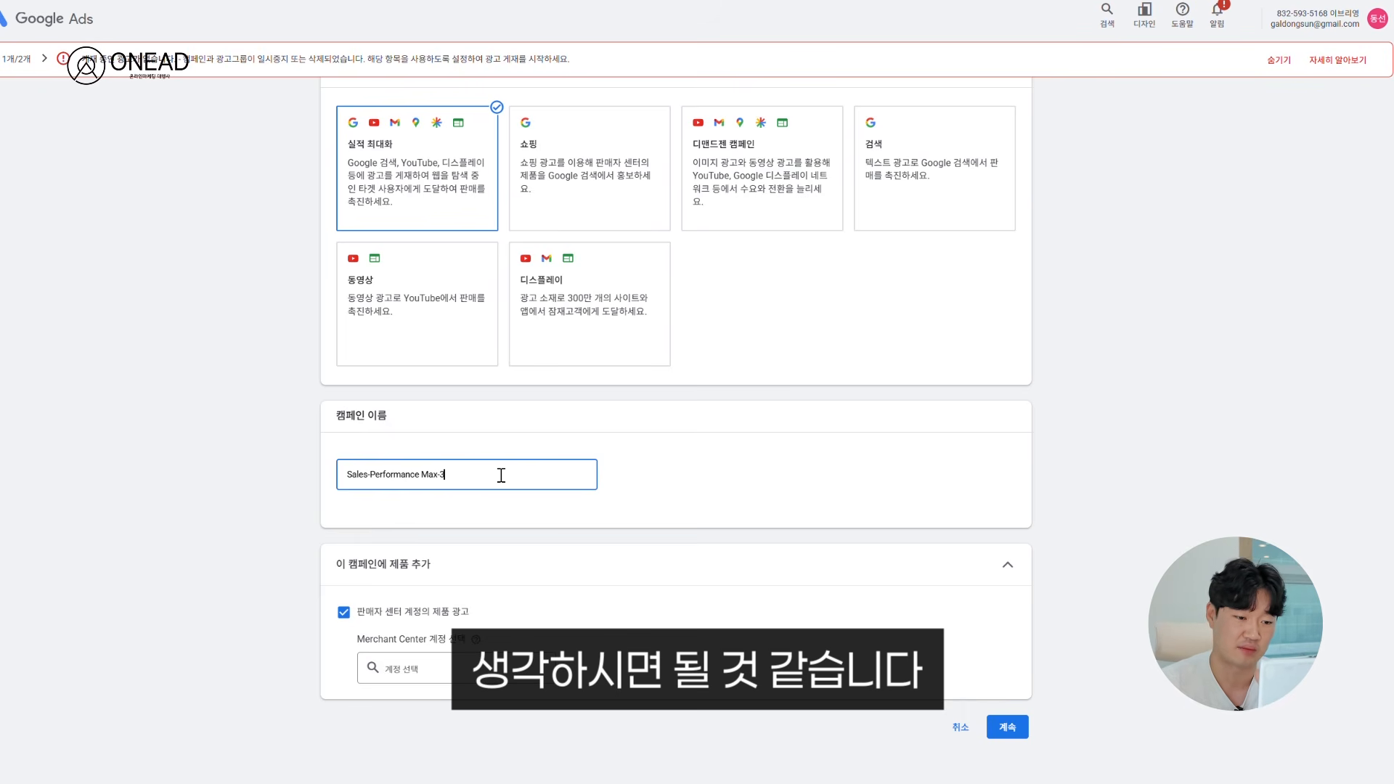
{"action": "key", "text": "ctrl+a"}
{"action": "key", "text": "BackSpace"}
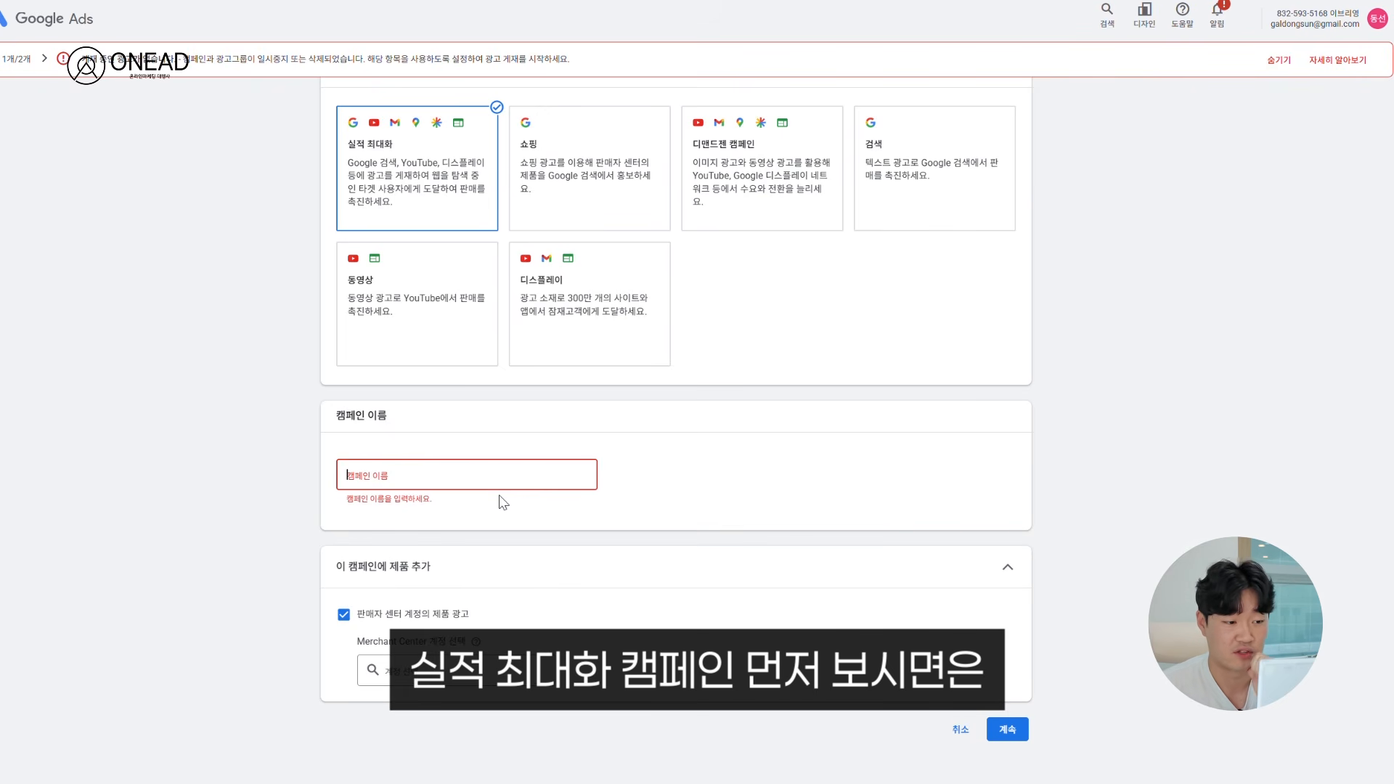
{"action": "type", "text": "커머스"}
{"action": "type", "text": " 전"}
{"action": "key", "text": "BackSpace"}
{"action": "key", "text": "BackSpace"}
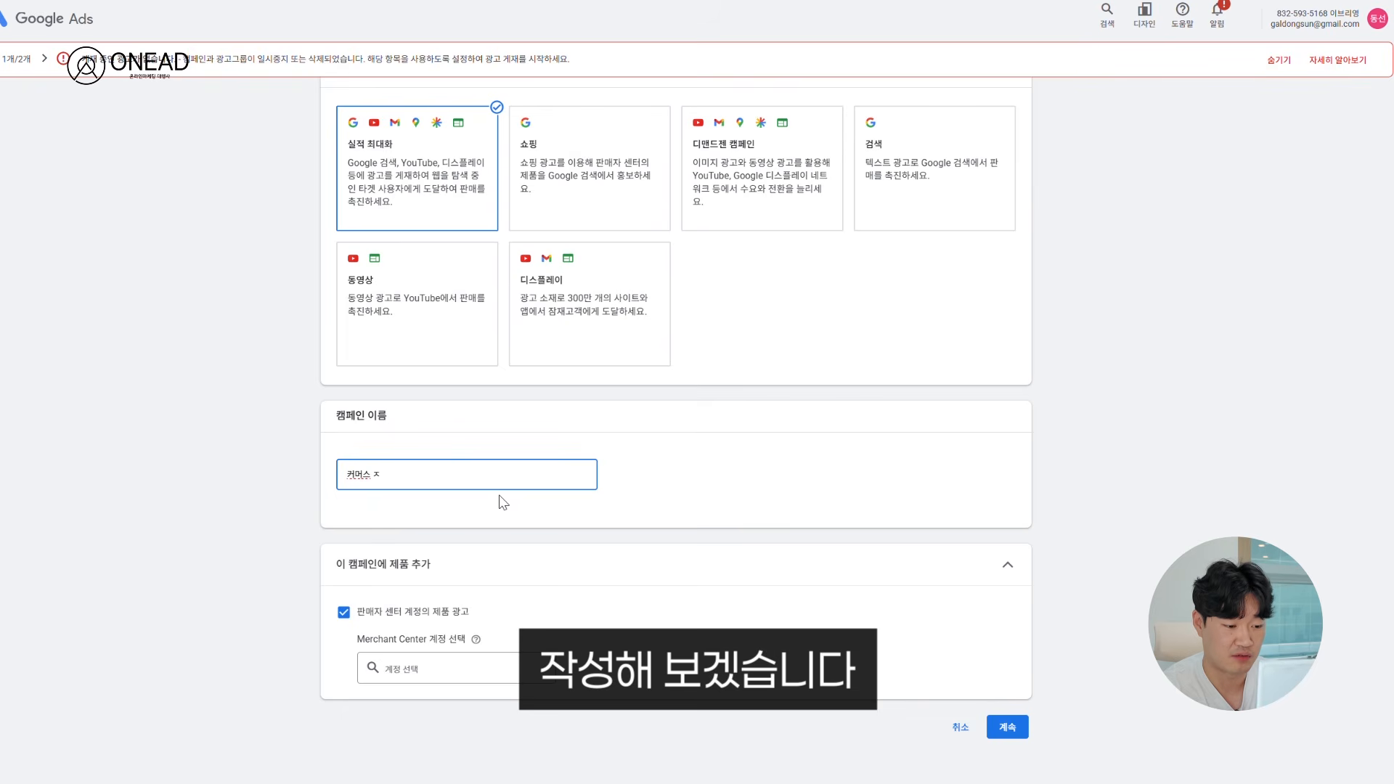
{"action": "type", "text": "캠페인"}
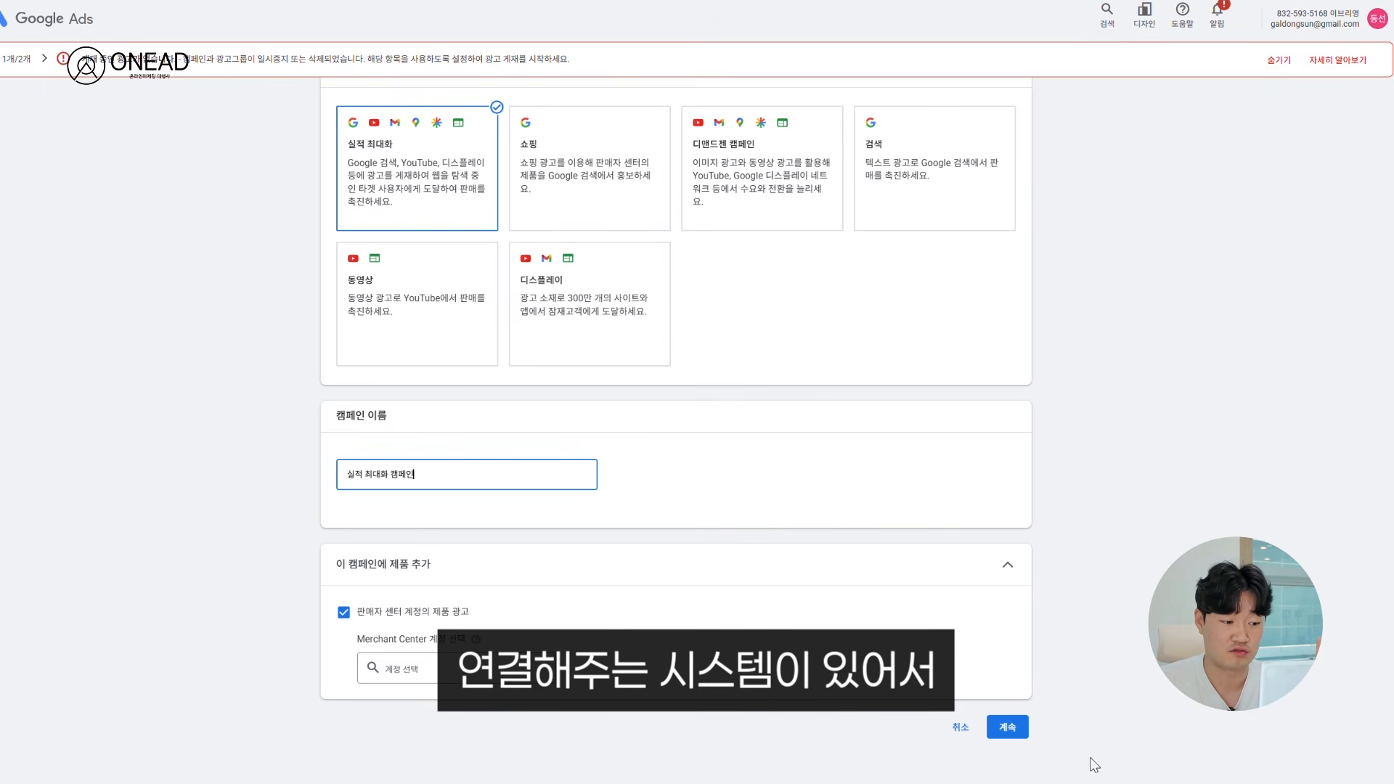
- Choose the 이브리영 Merchant Center account for the campaign's products and continue to the bidding settings
{"action": "left_click", "coordinate": [1006, 728]}
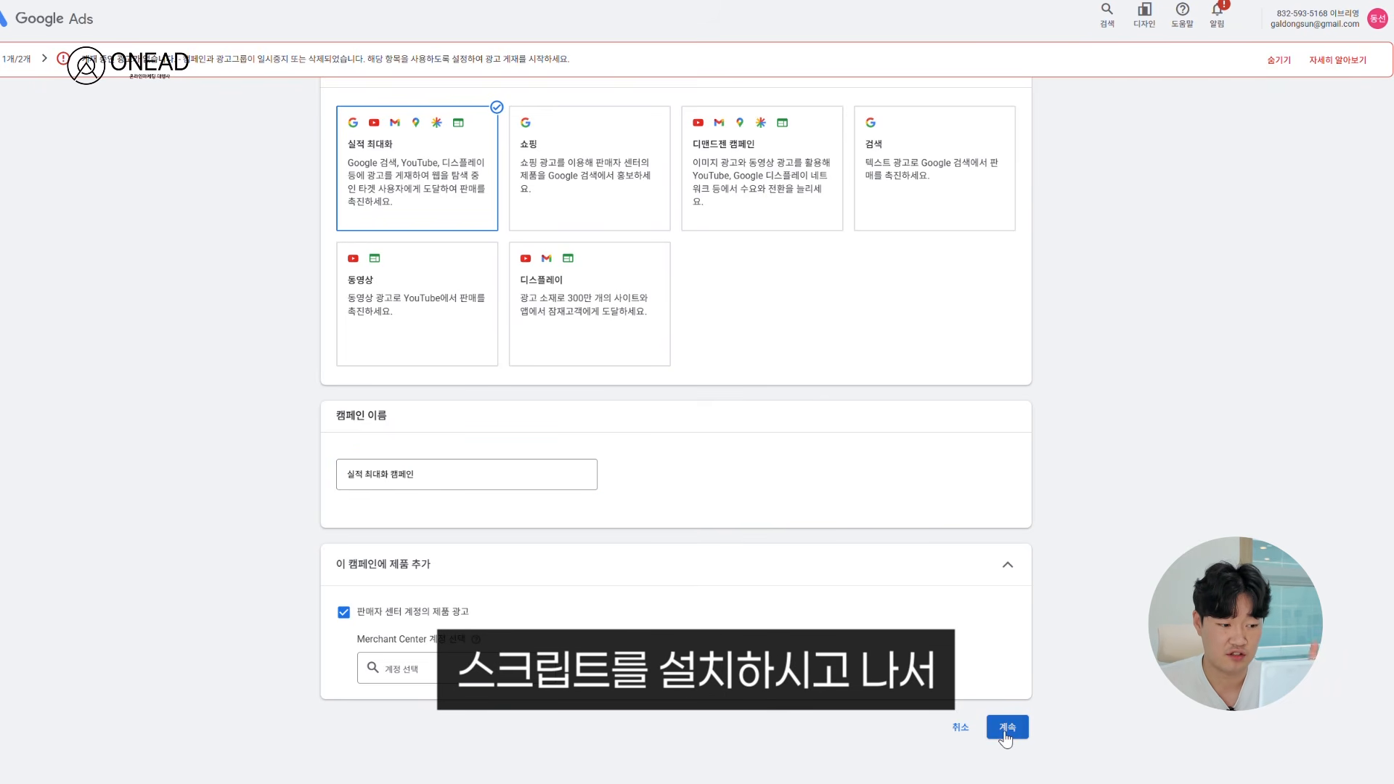
{"action": "left_click", "coordinate": [435, 672]}
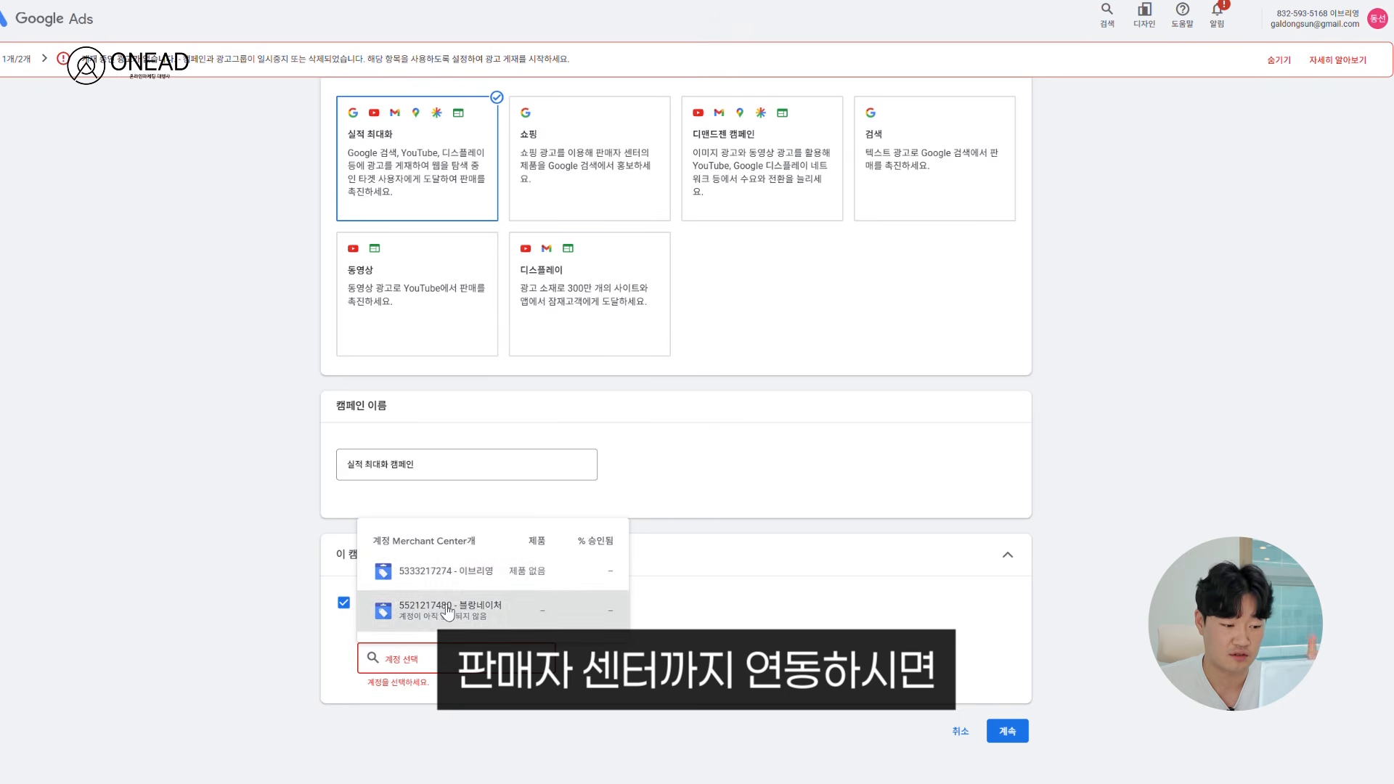
{"action": "left_click", "coordinate": [461, 568]}
{"action": "scroll", "coordinate": [1017, 711], "scroll_direction": "down", "scroll_amount": 1}
{"action": "left_click", "coordinate": [1008, 716]}
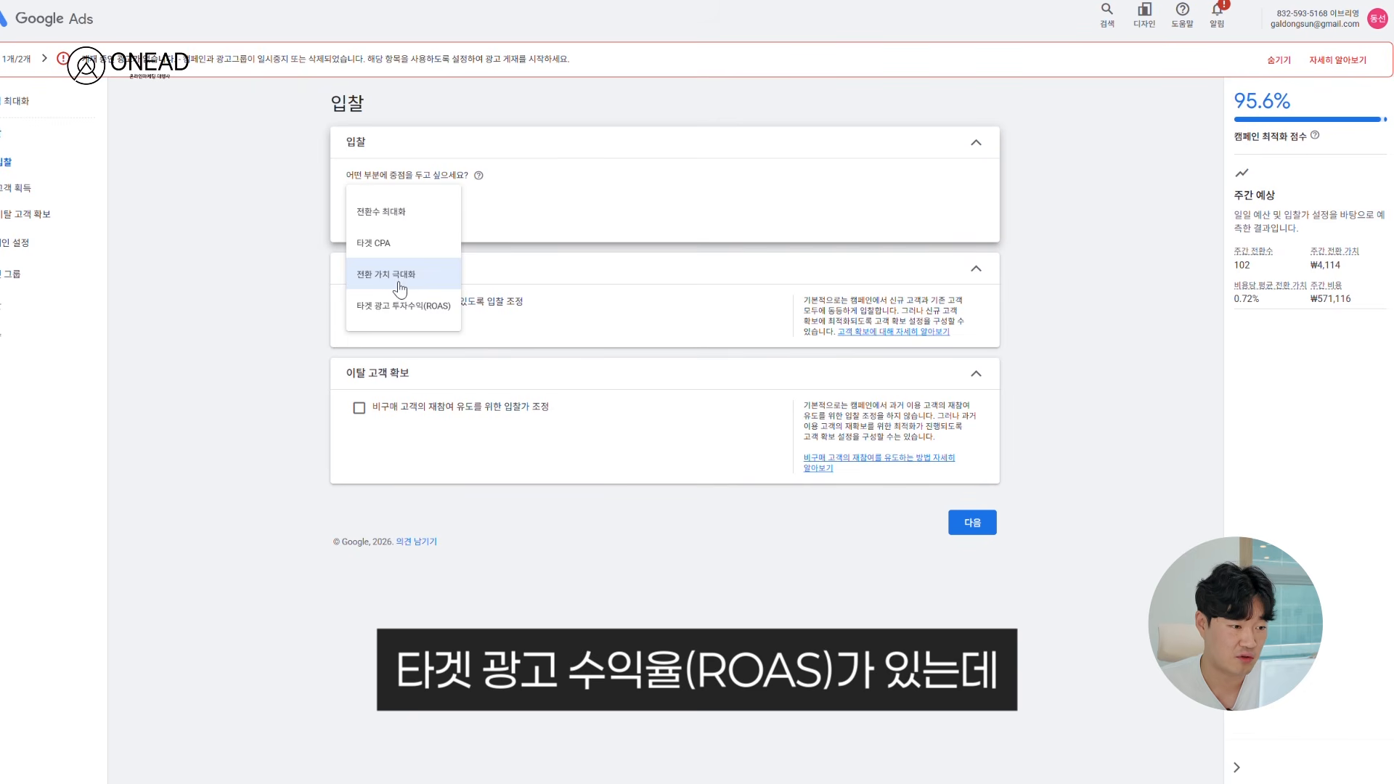
- Set the bidding focus to 전환수 최대화 and continue to the campaign settings
{"action": "left_click", "coordinate": [398, 216]}
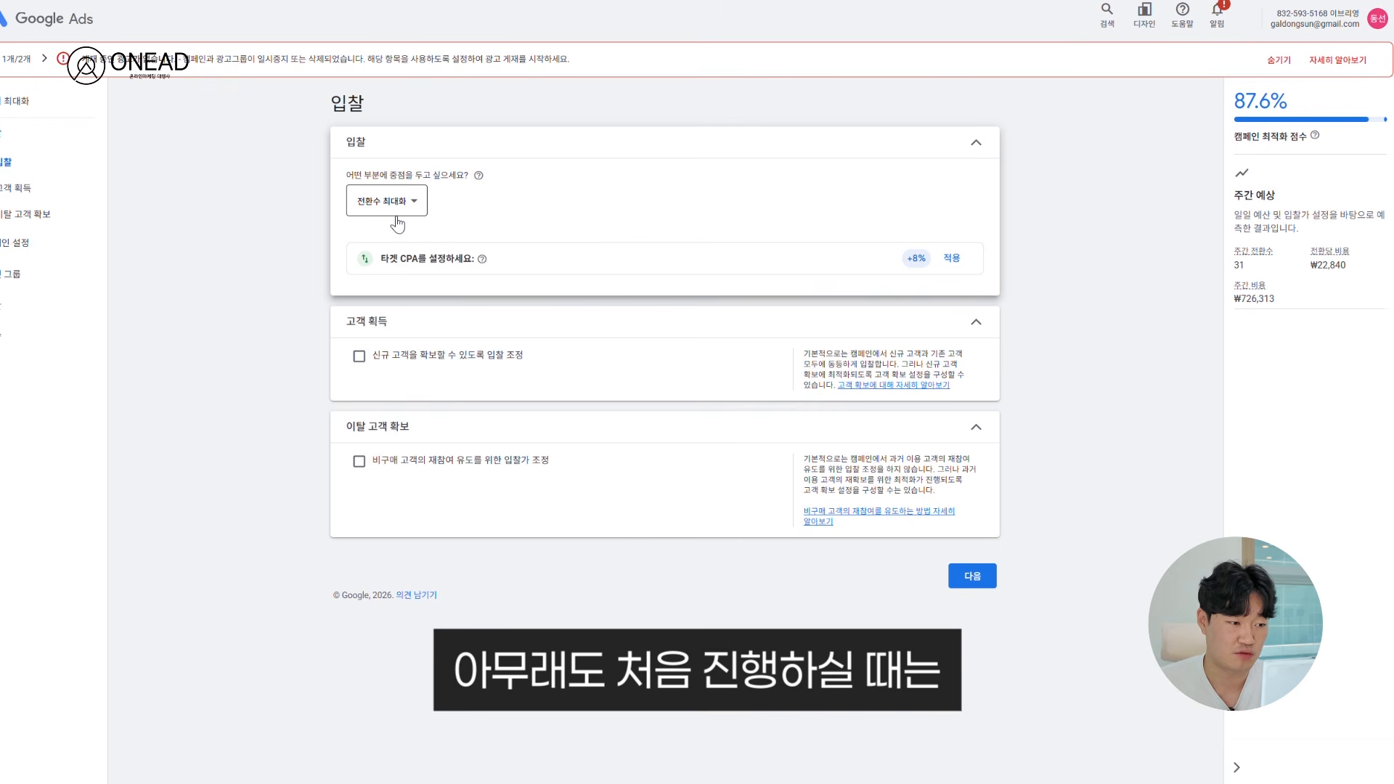
{"action": "left_click", "coordinate": [397, 218]}
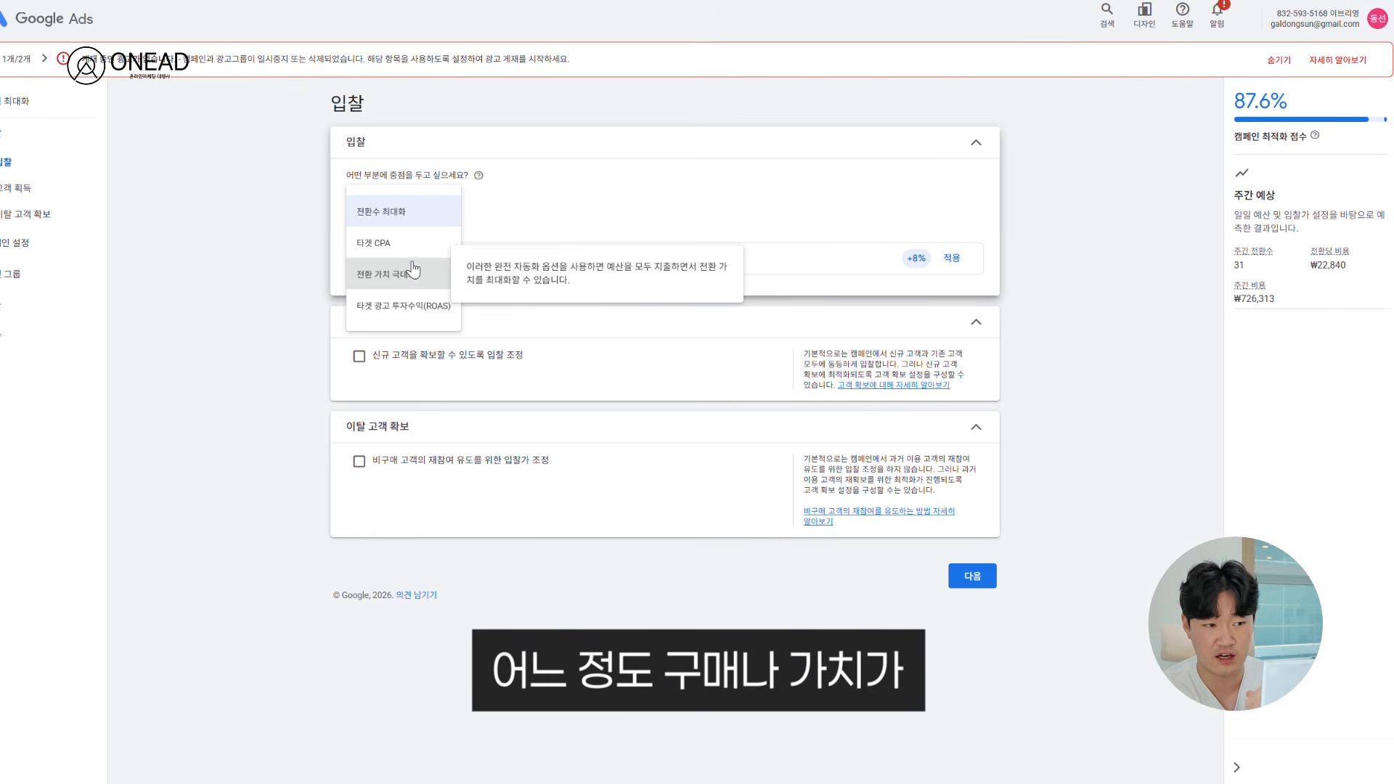
{"action": "left_click", "coordinate": [426, 220]}
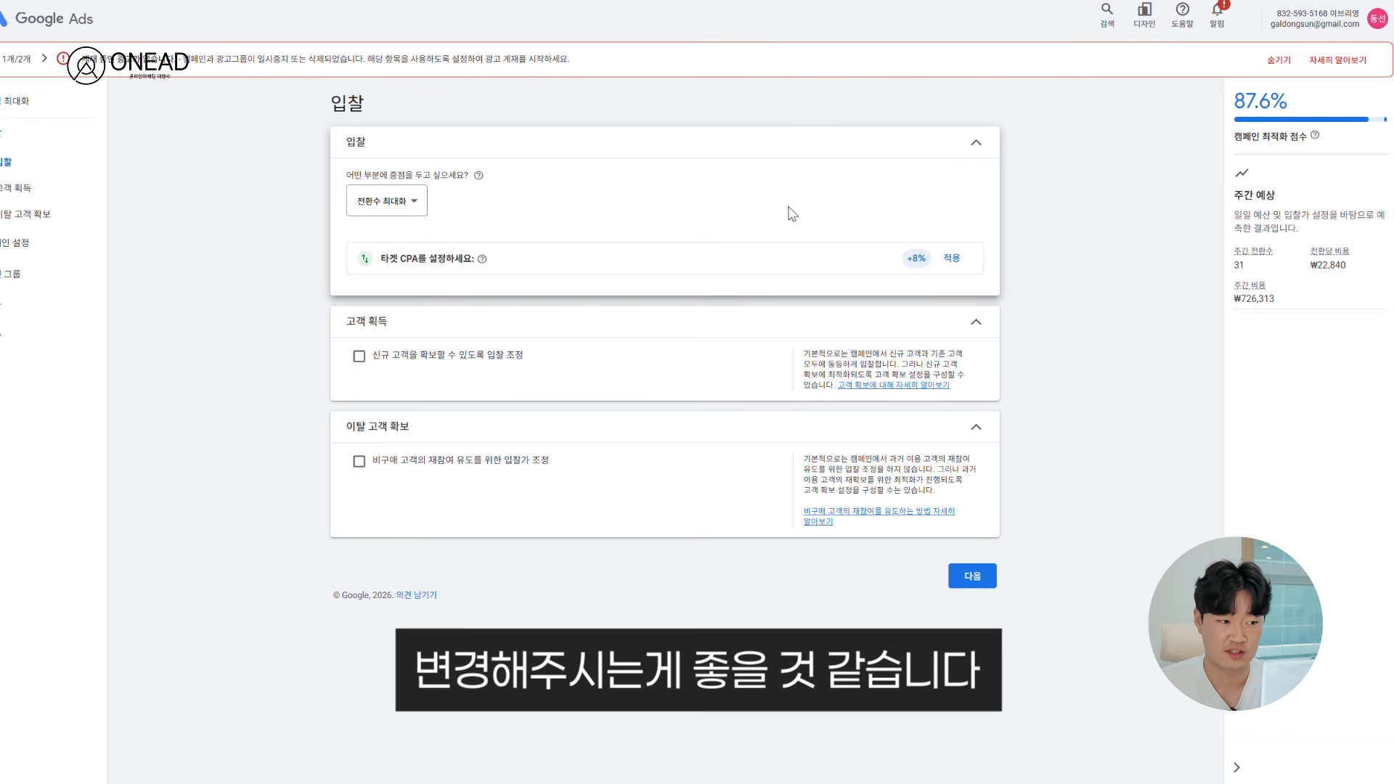
{"action": "left_click", "coordinate": [988, 577]}
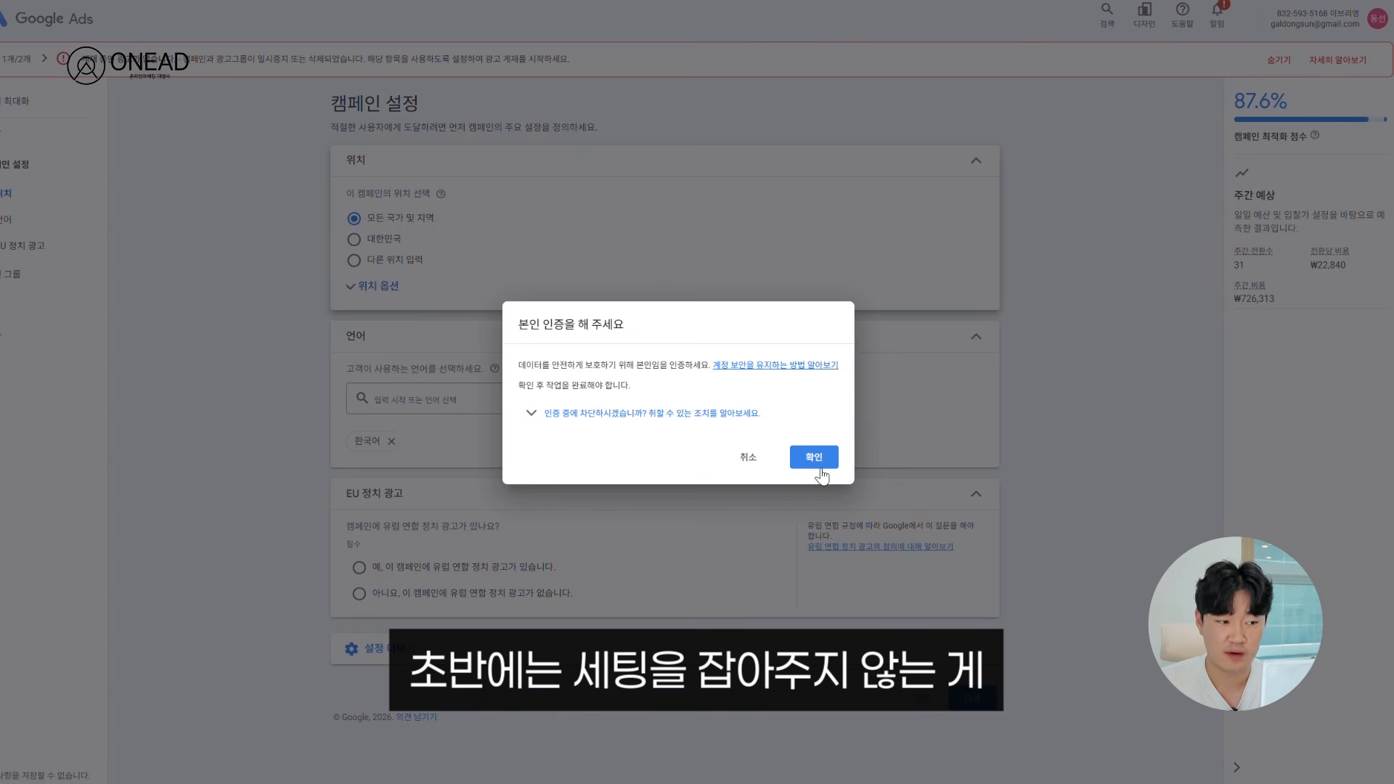
- Confirm the identity check, target 대한민국 as the location, and declare that the campaign has no EU political ads
{"action": "left_click", "coordinate": [815, 458]}
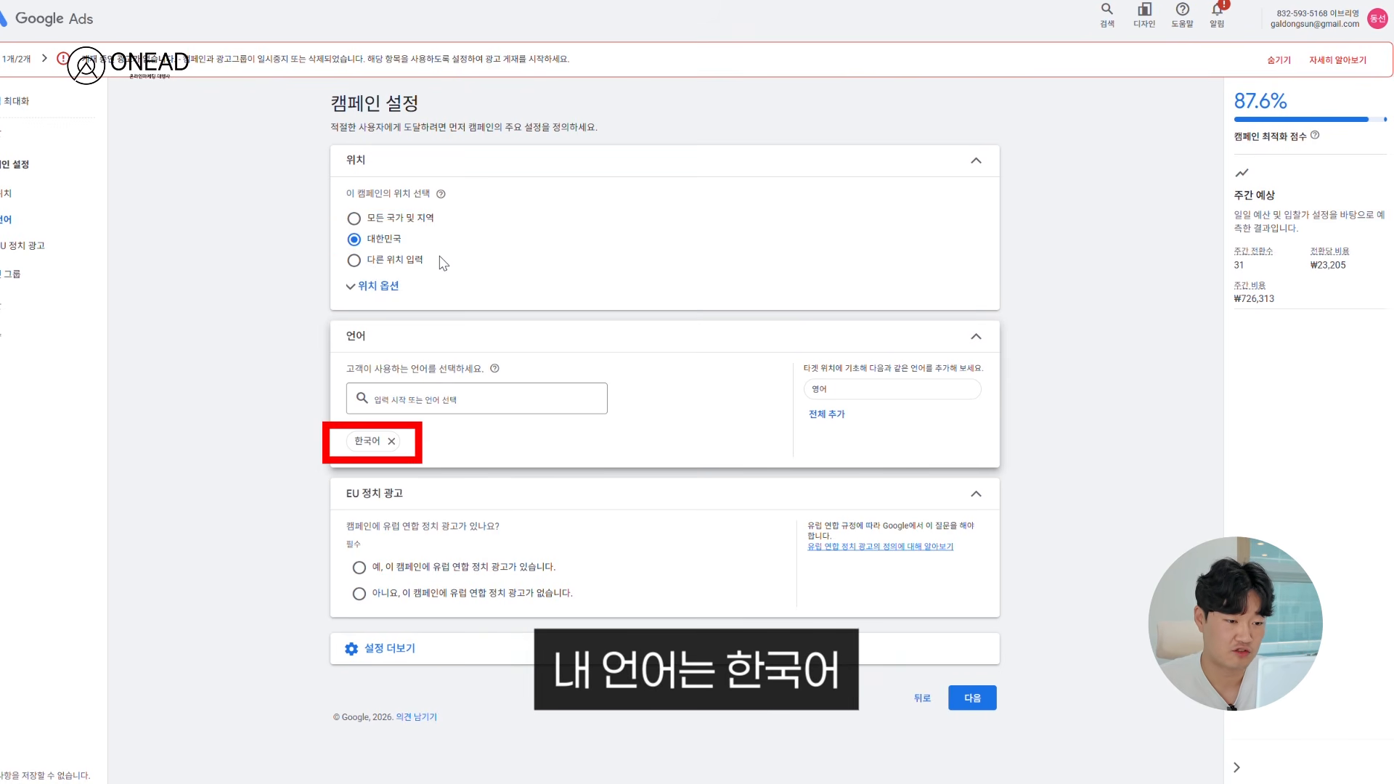
{"action": "left_click", "coordinate": [418, 261]}
{"action": "left_click", "coordinate": [378, 243]}
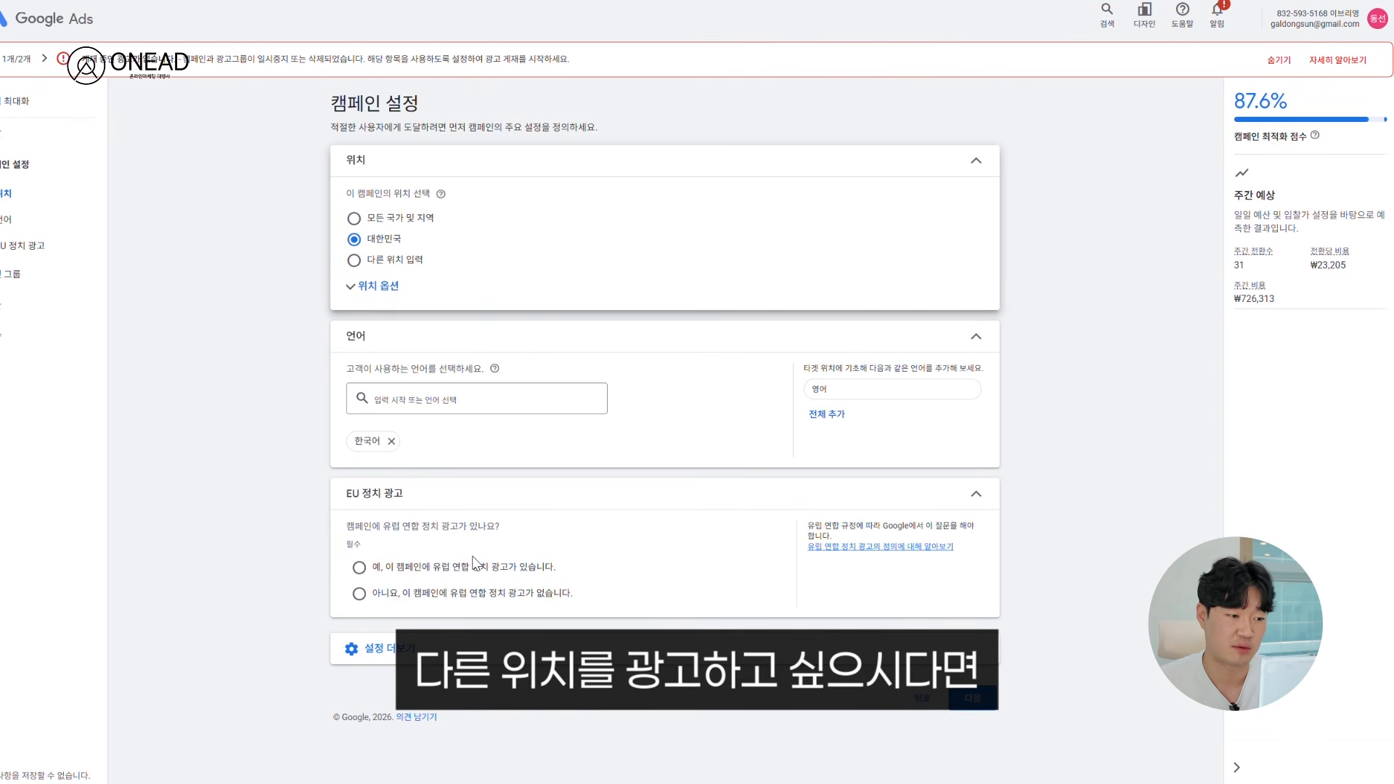
{"action": "left_click", "coordinate": [460, 595]}
- In the additional campaign settings, exclude tablets and TV screens so ads target only computers and mobile phones
{"action": "left_click", "coordinate": [410, 699]}
{"action": "scroll", "coordinate": [465, 617], "scroll_direction": "down", "scroll_amount": 3}
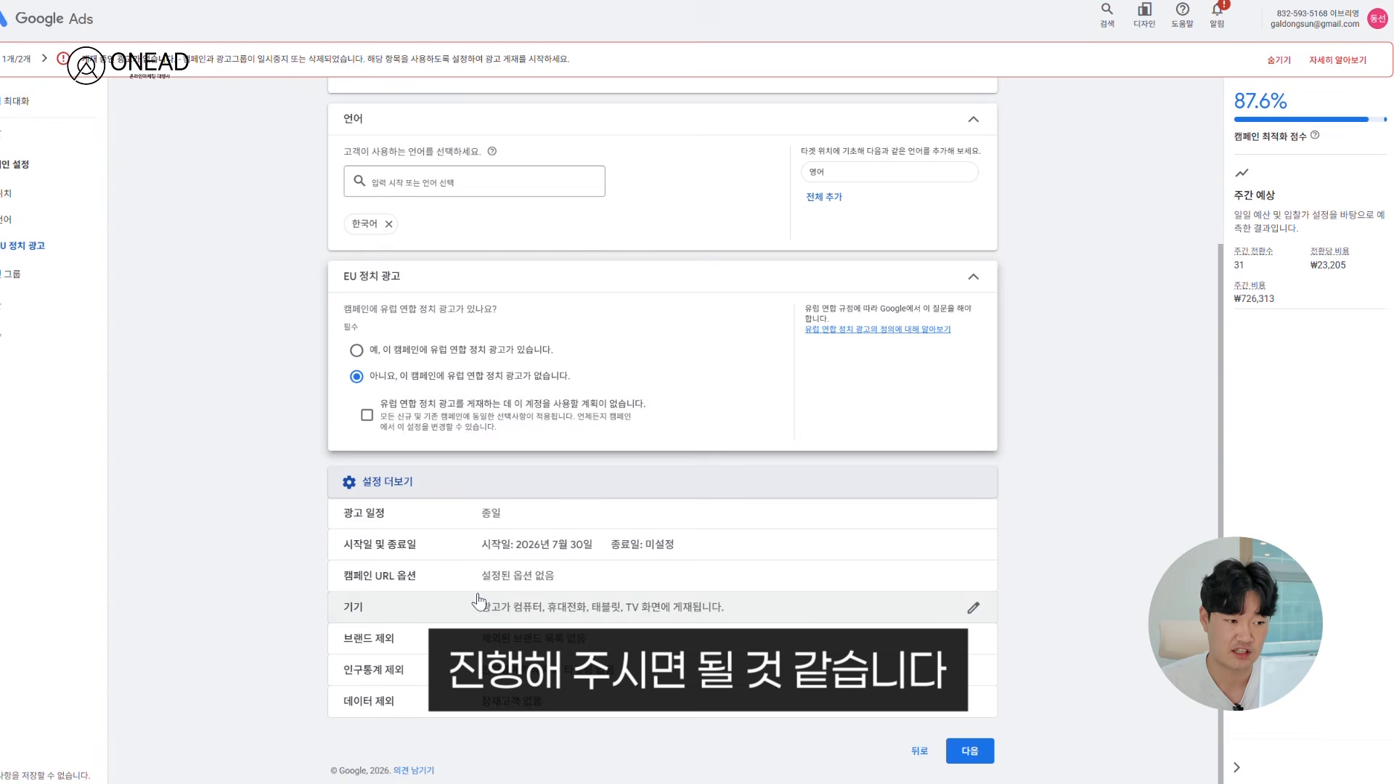
{"action": "left_click", "coordinate": [549, 612]}
{"action": "scroll", "coordinate": [601, 613], "scroll_direction": "down", "scroll_amount": 2}
{"action": "left_click", "coordinate": [353, 437]}
{"action": "left_click", "coordinate": [351, 468]}
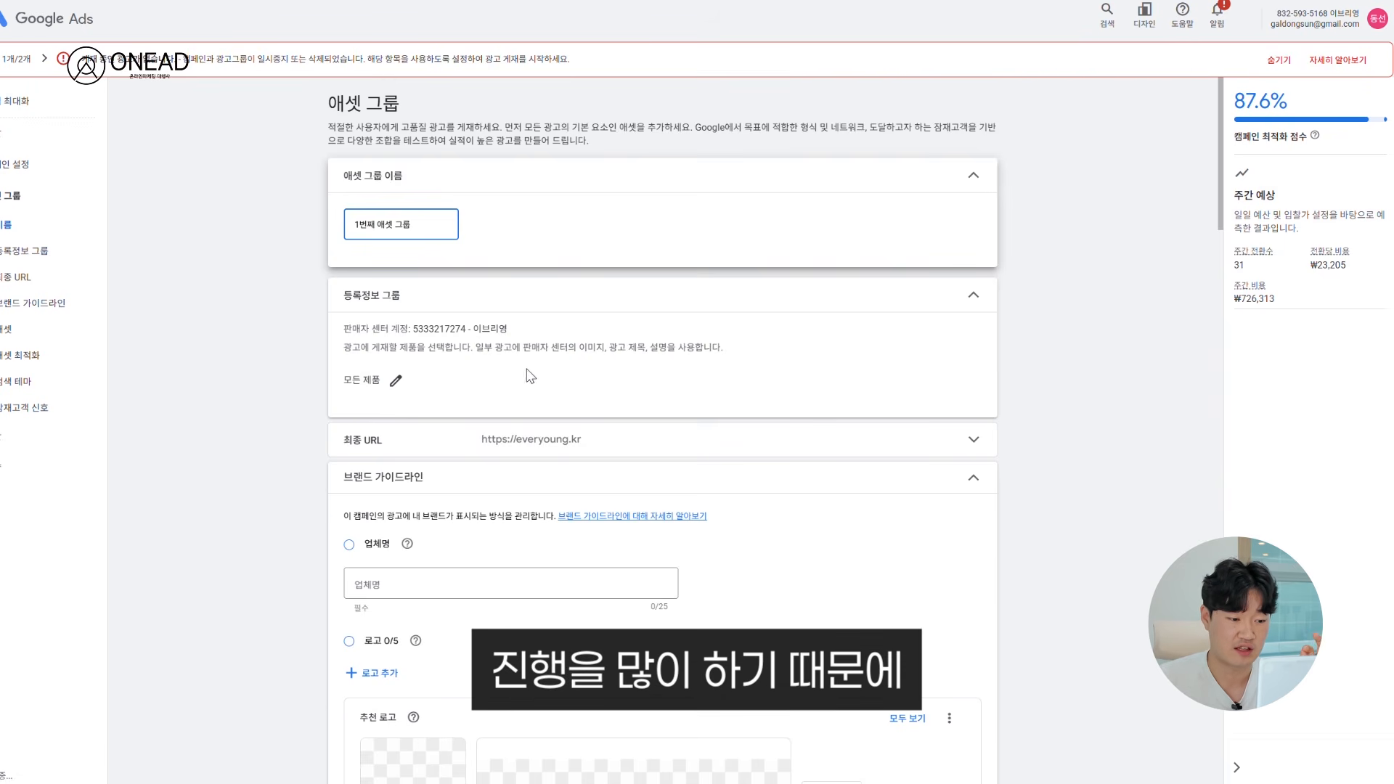
- Look through the asset group's brand guidelines, images, videos, sitelinks, call-to-action and search theme sections
{"action": "scroll", "coordinate": [530, 376], "scroll_direction": "down", "scroll_amount": 4}
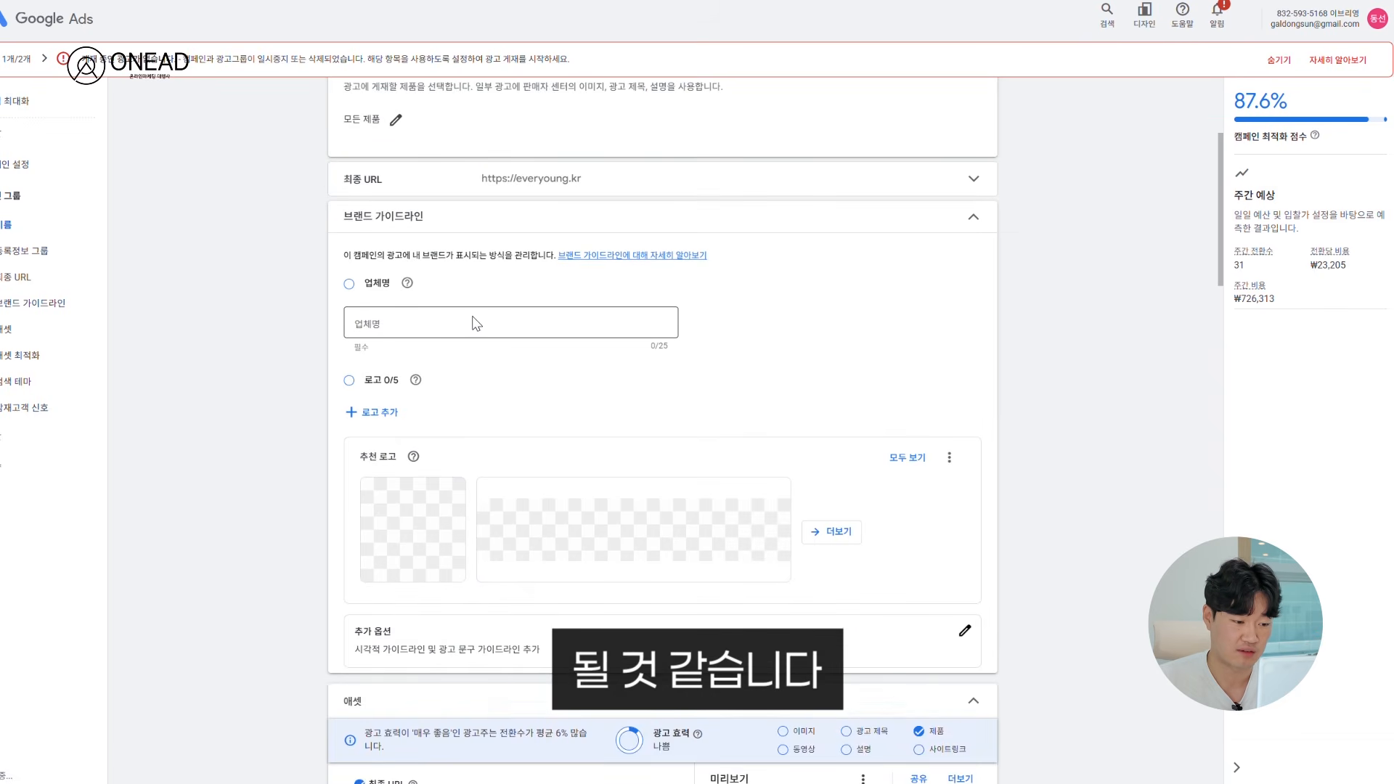
{"action": "scroll", "coordinate": [624, 396], "scroll_direction": "down", "scroll_amount": 10}
{"action": "scroll", "coordinate": [594, 482], "scroll_direction": "down", "scroll_amount": 8}
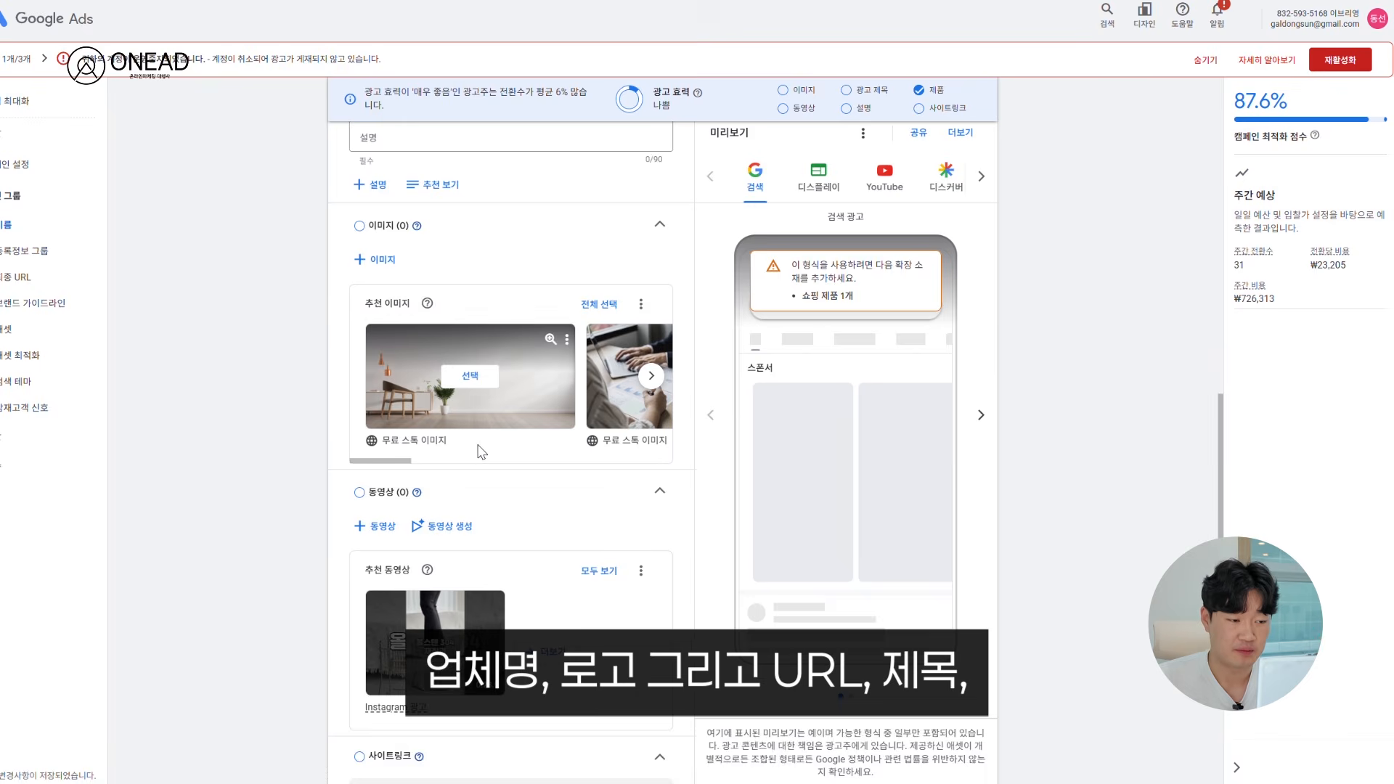
{"action": "scroll", "coordinate": [480, 454], "scroll_direction": "down", "scroll_amount": 4}
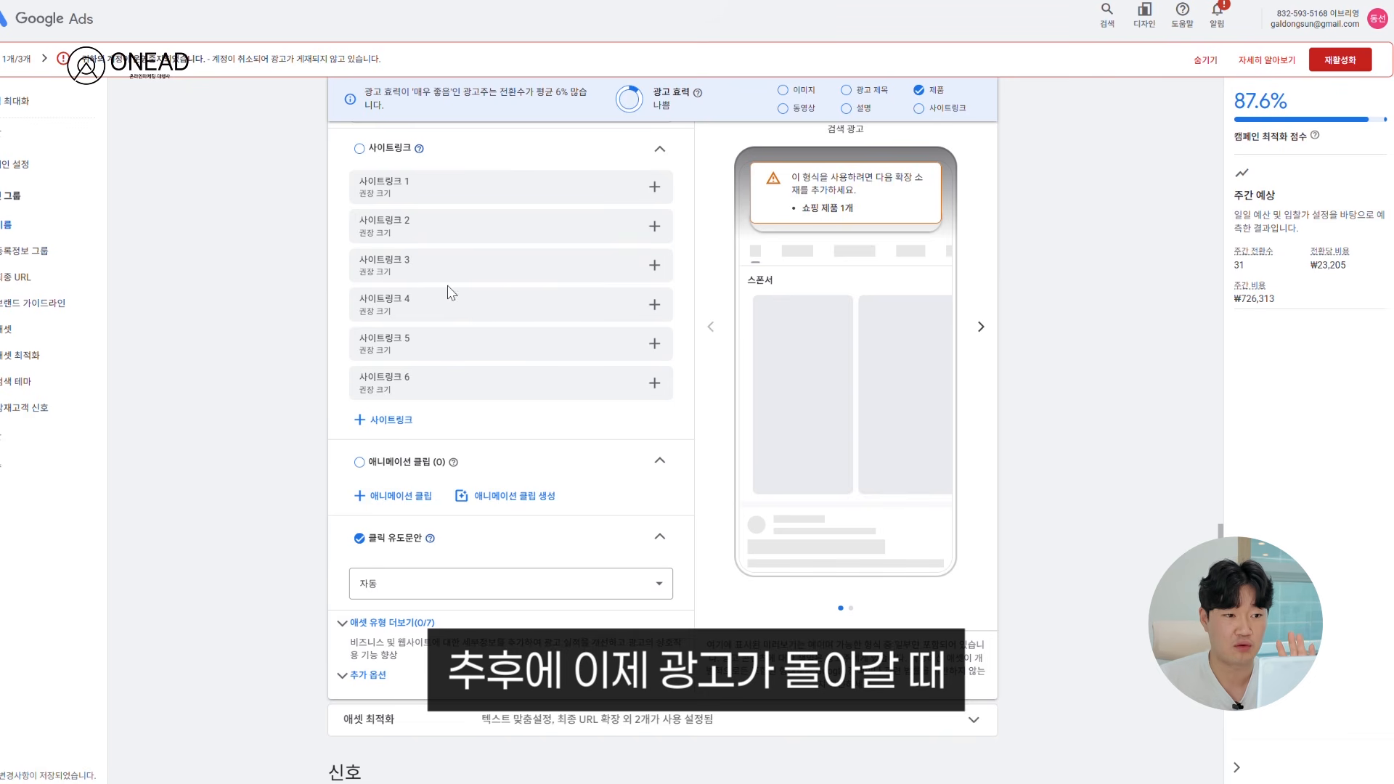
{"action": "scroll", "coordinate": [494, 487], "scroll_direction": "down", "scroll_amount": 2}
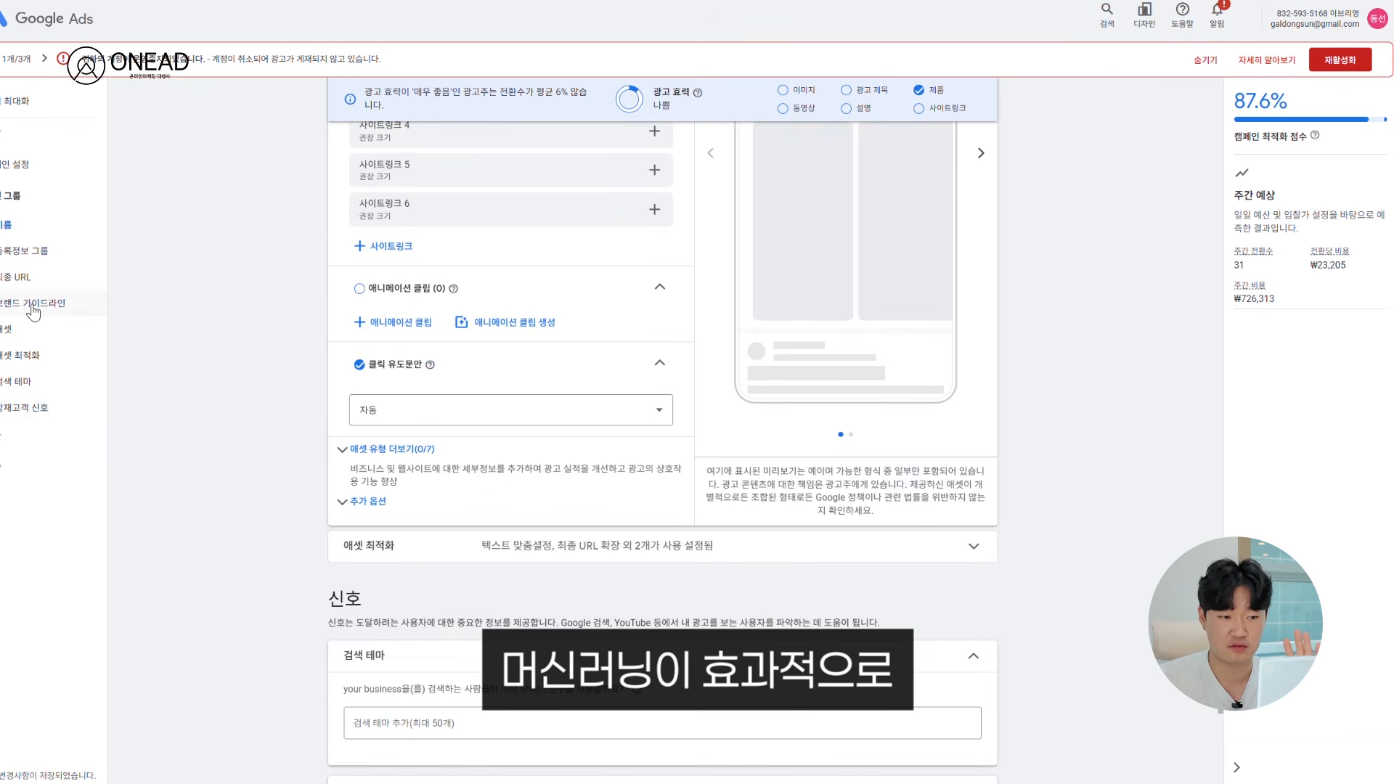
- Browse the website visitor segments available as first-party data for the audience signal without selecting any
{"action": "left_click", "coordinate": [26, 409]}
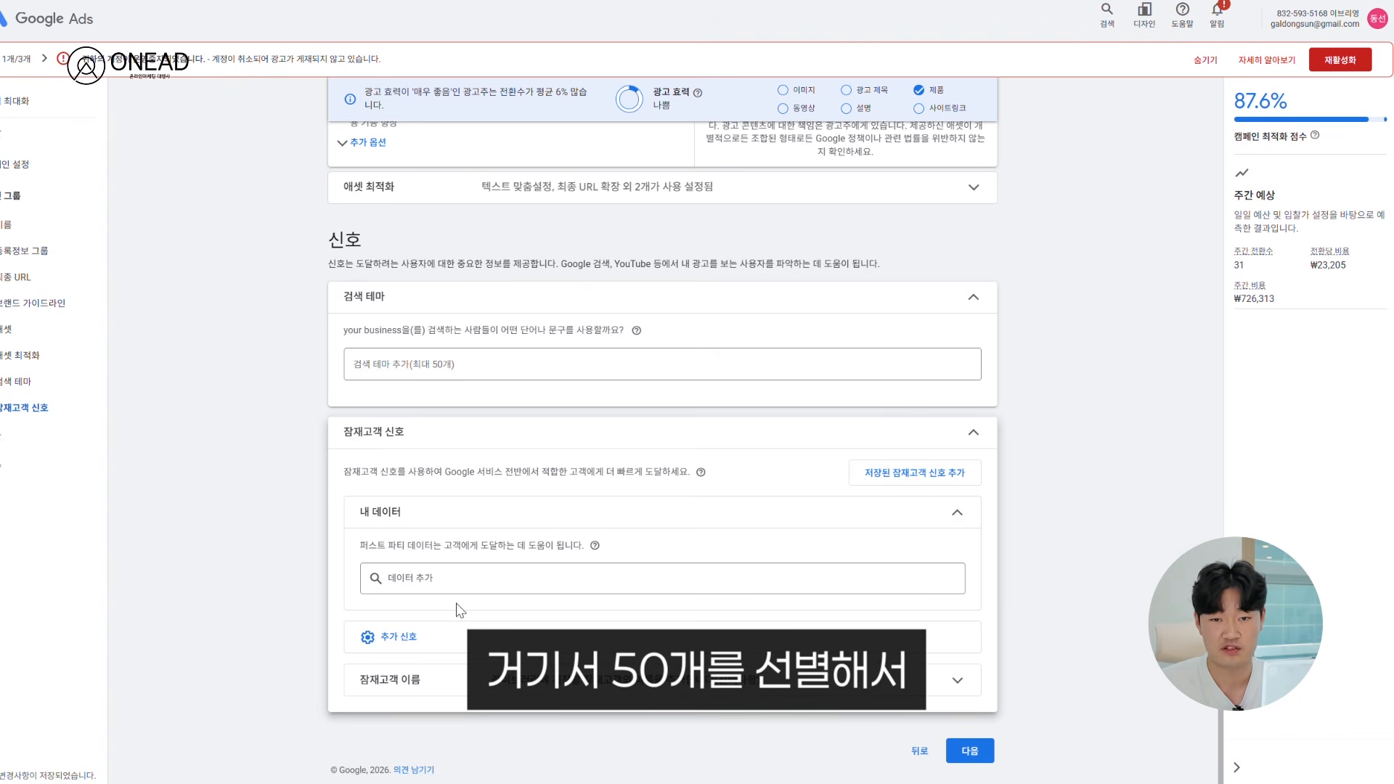
{"action": "left_click", "coordinate": [449, 581]}
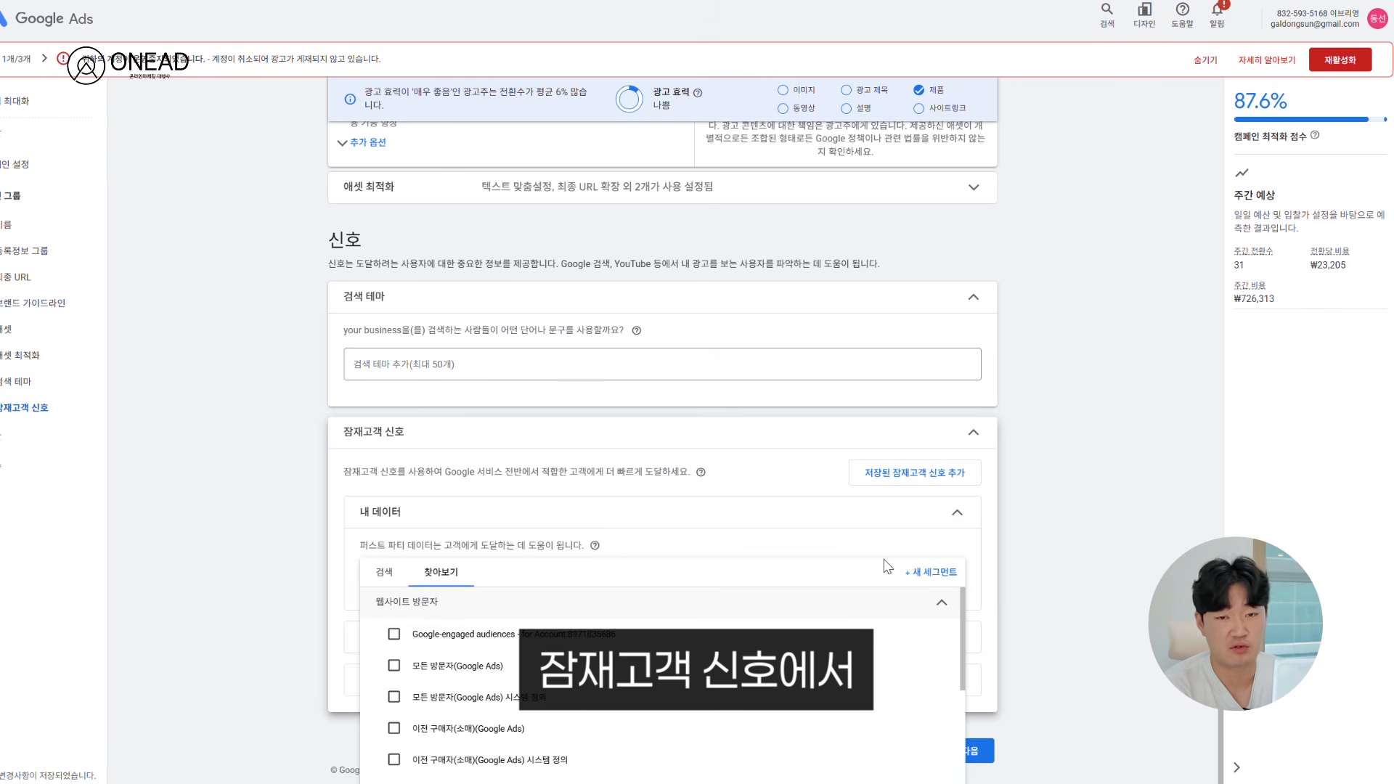
{"action": "scroll", "coordinate": [870, 628], "scroll_direction": "down", "scroll_amount": 2}
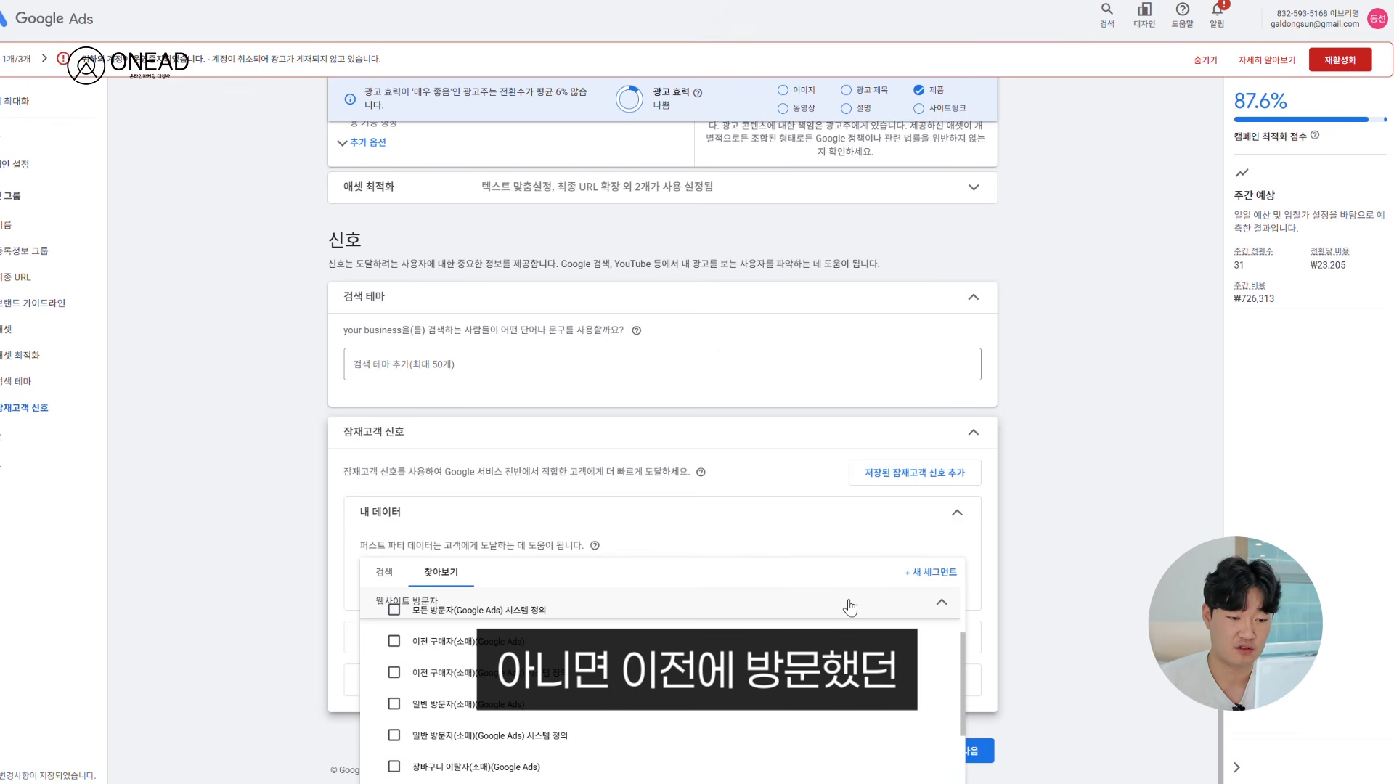
{"action": "left_click", "coordinate": [1059, 577]}
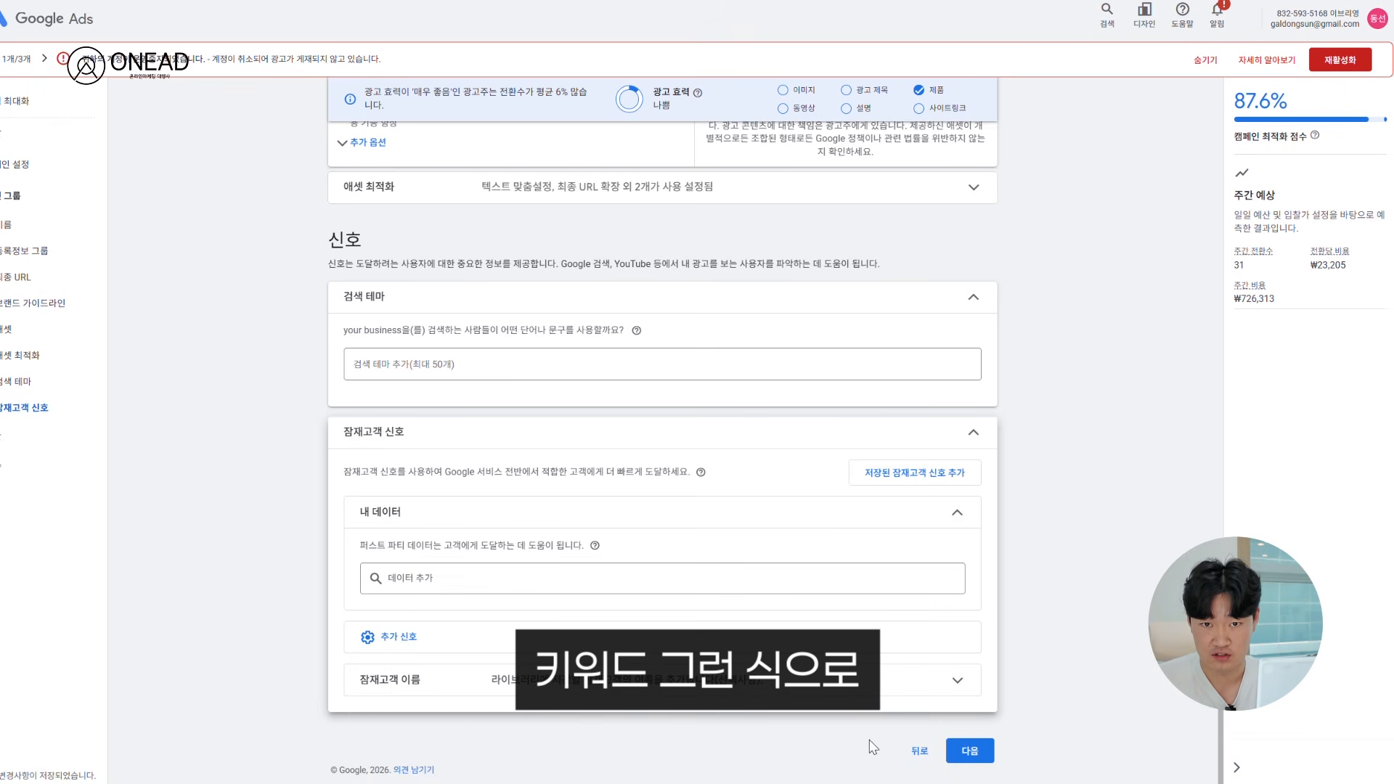
- Set a custom average daily budget of ₩150,000, continue to the campaign review, and cancel the identity check
{"action": "left_click", "coordinate": [970, 751]}
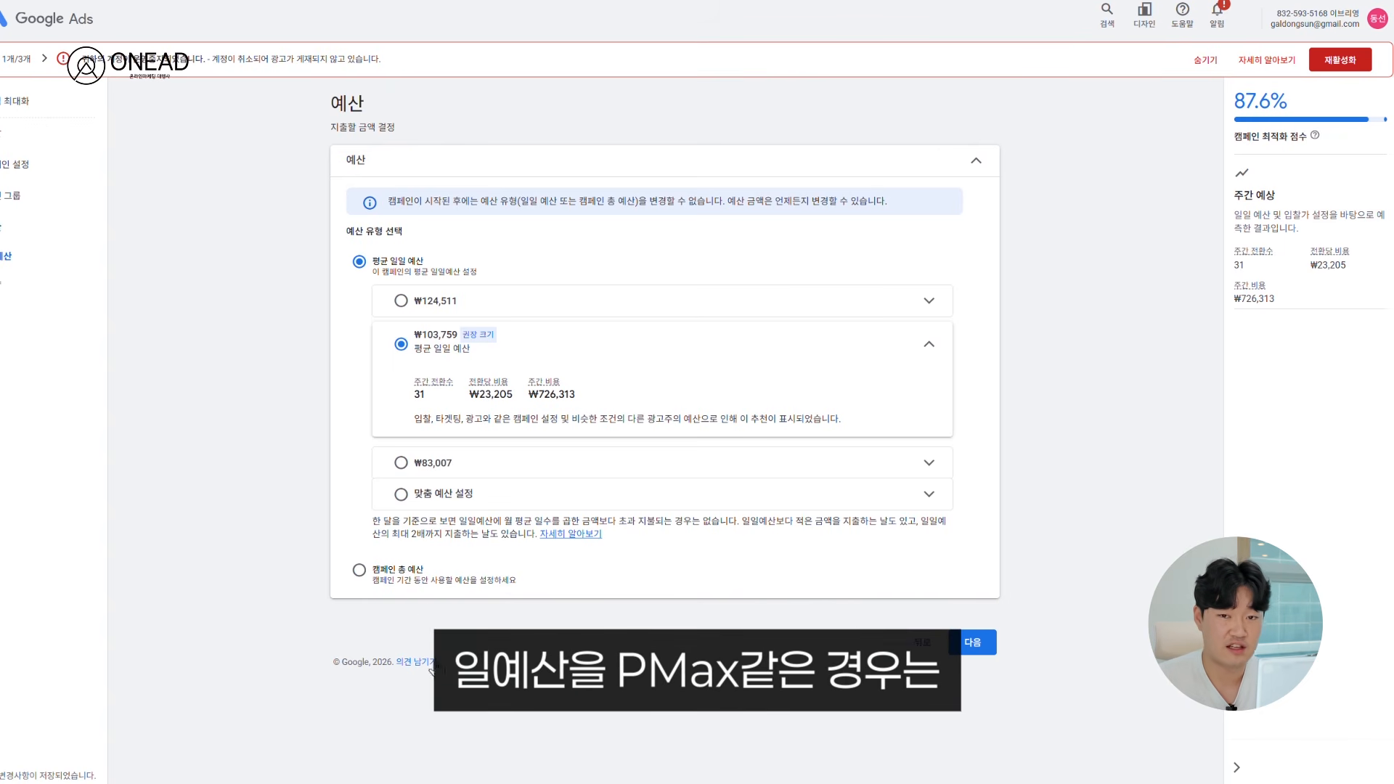
{"action": "left_click", "coordinate": [501, 493]}
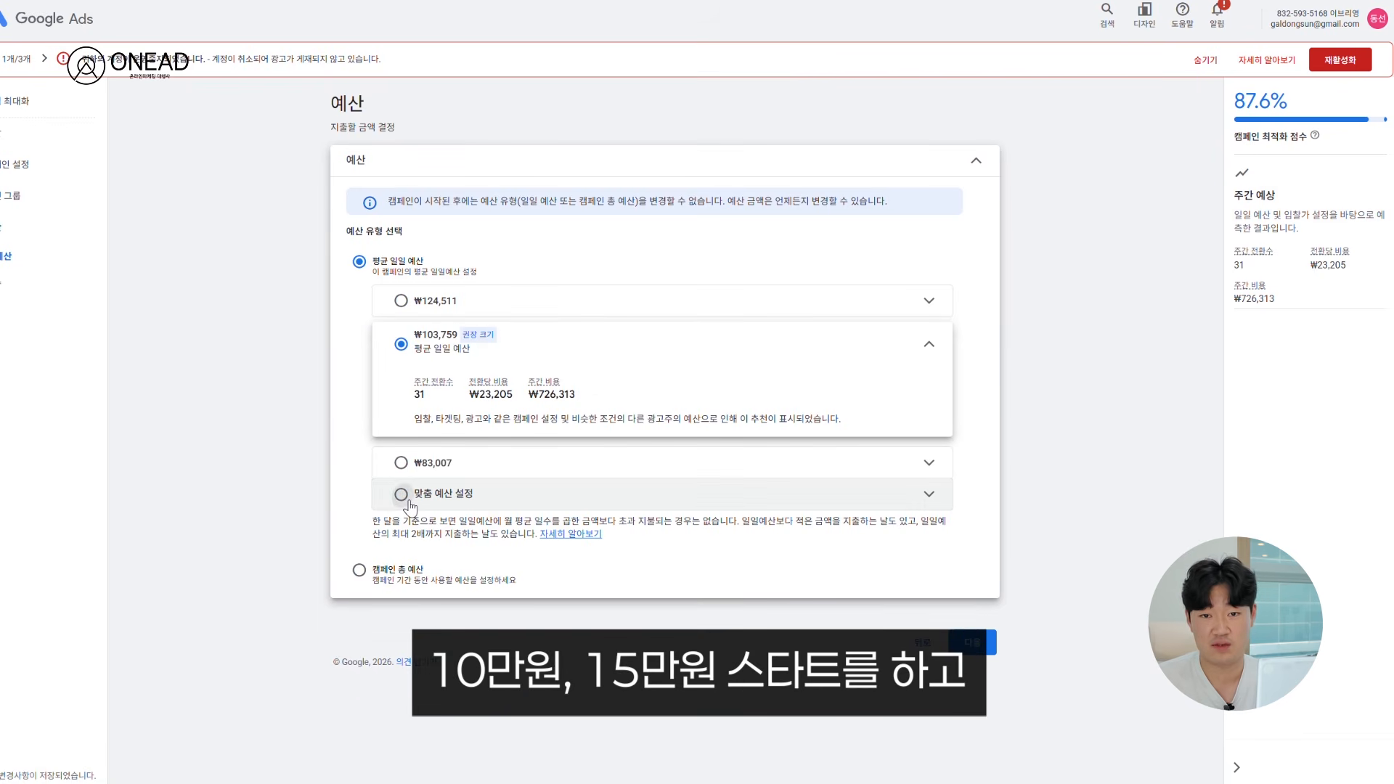
{"action": "left_click", "coordinate": [511, 464]}
{"action": "key", "text": "BackSpace"}
{"action": "key", "text": "BackSpace"}
{"action": "key", "text": "BackSpace"}
{"action": "key", "text": "BackSpace"}
{"action": "key", "text": "BackSpace"}
{"action": "key", "text": "BackSpace"}
{"action": "key", "text": "BackSpace"}
{"action": "type", "text": "150000"}
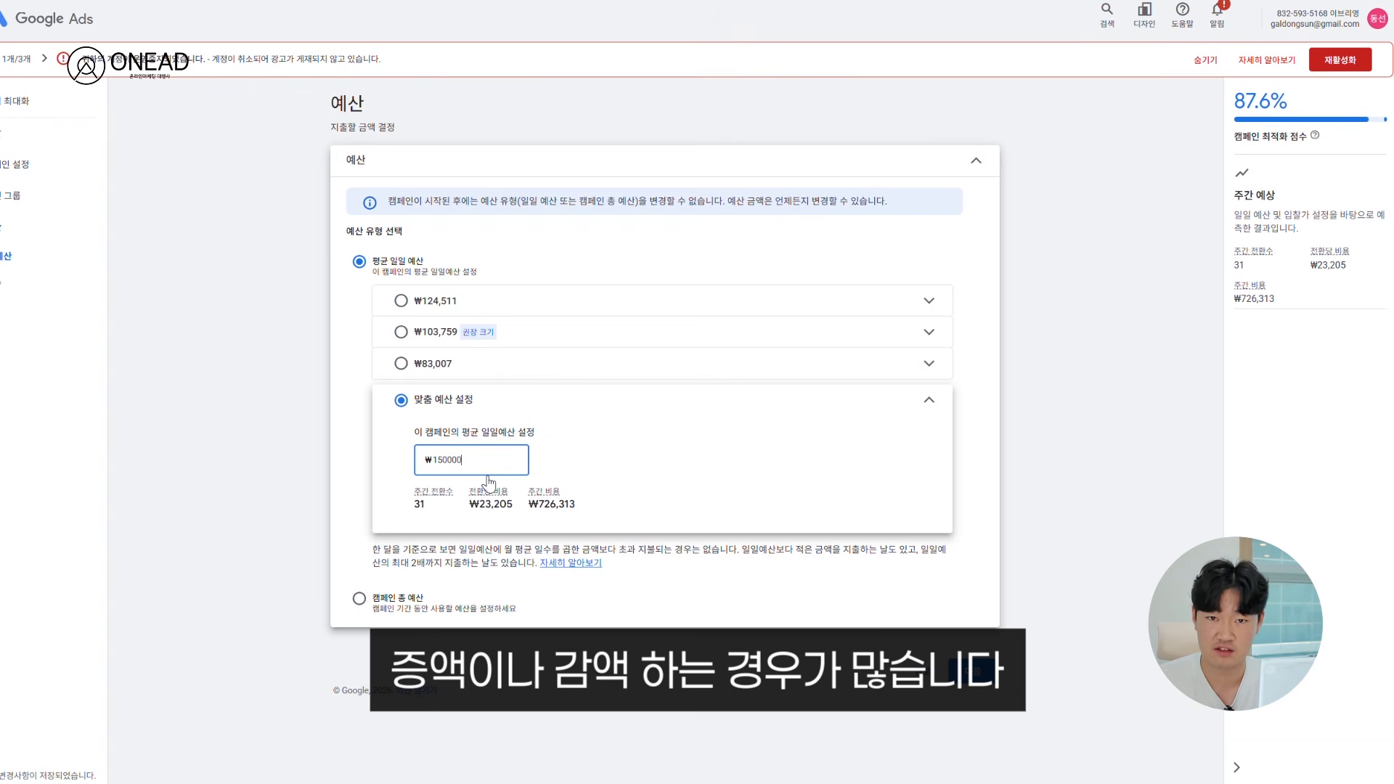
{"action": "left_click", "coordinate": [1137, 410]}
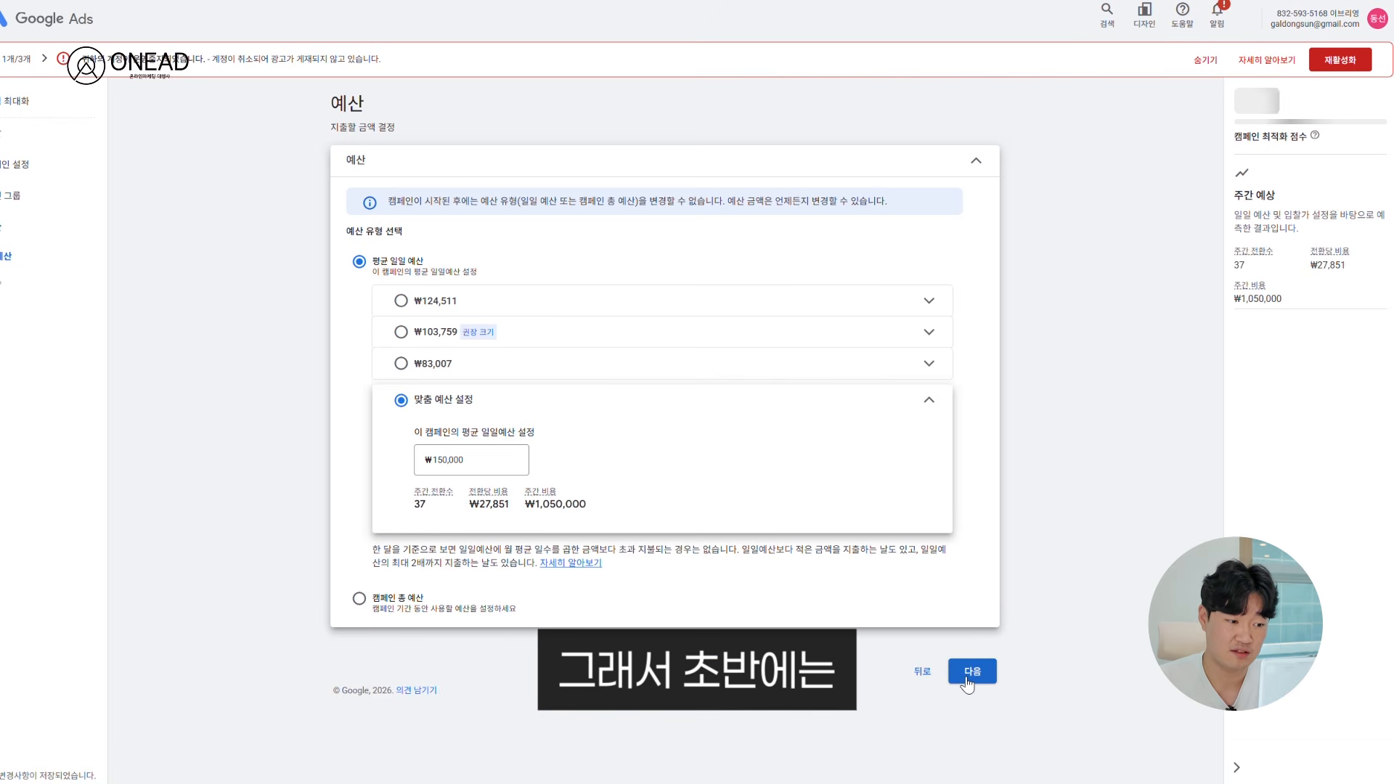
{"action": "left_click", "coordinate": [966, 682]}
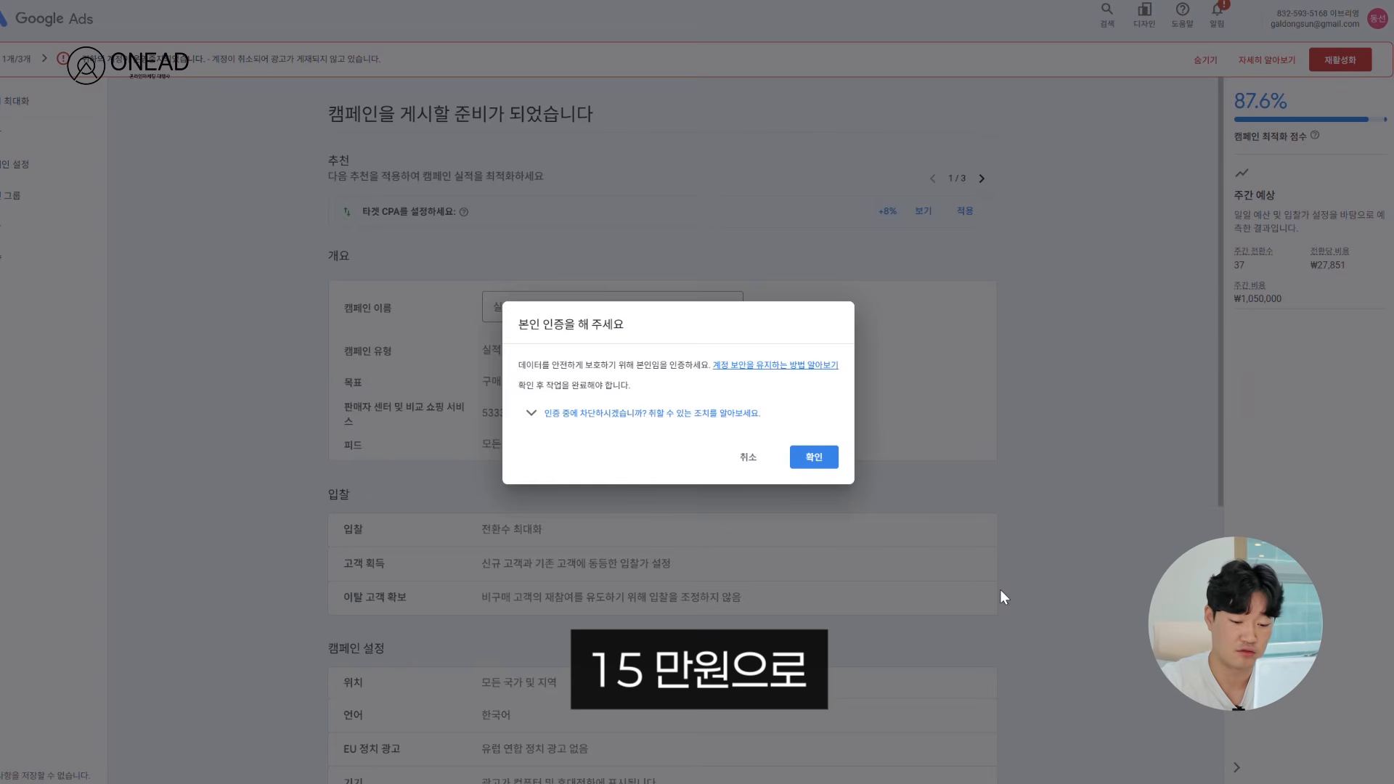
{"action": "left_click", "coordinate": [750, 459]}
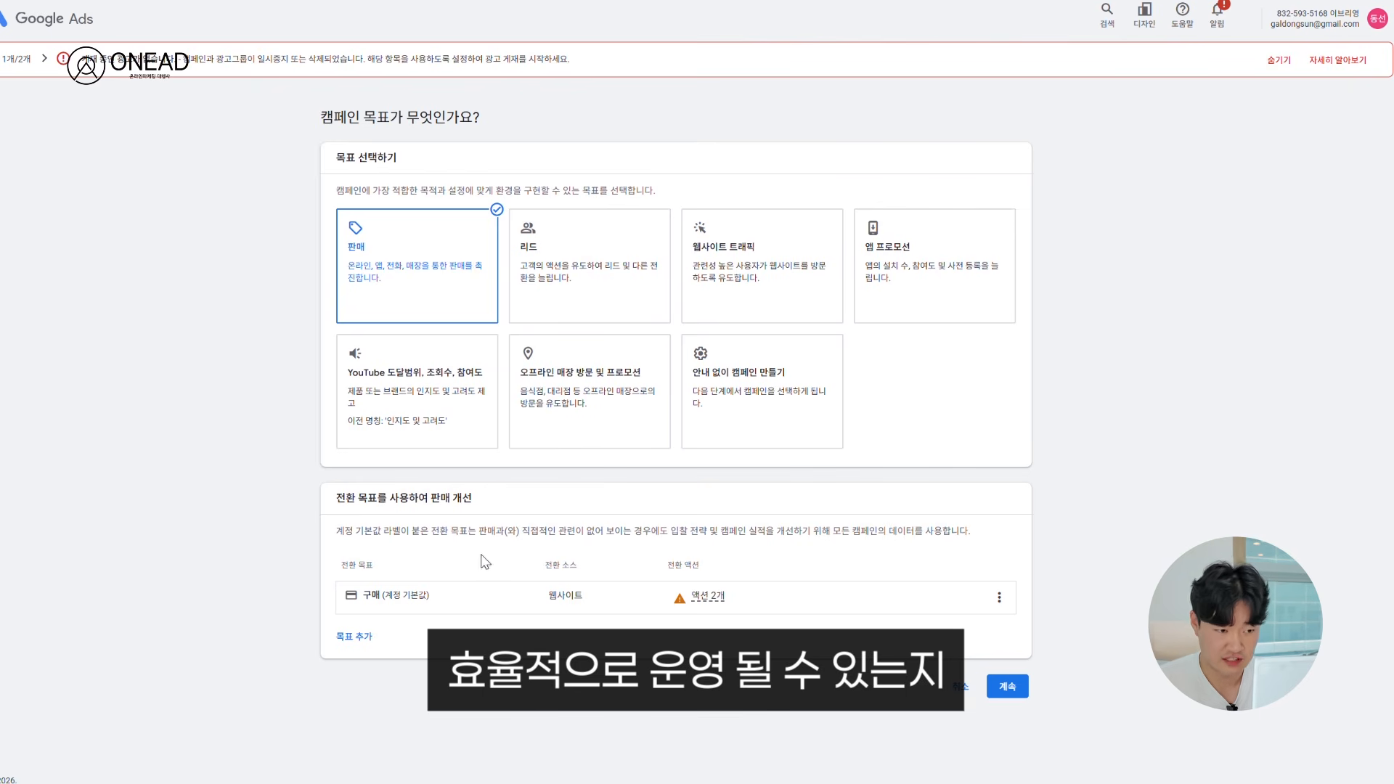
- Choose 디맨드젠 캠페인 as the type for another campaign with the 판매 goal
{"action": "left_click", "coordinate": [1007, 686]}
{"action": "left_click", "coordinate": [689, 514]}
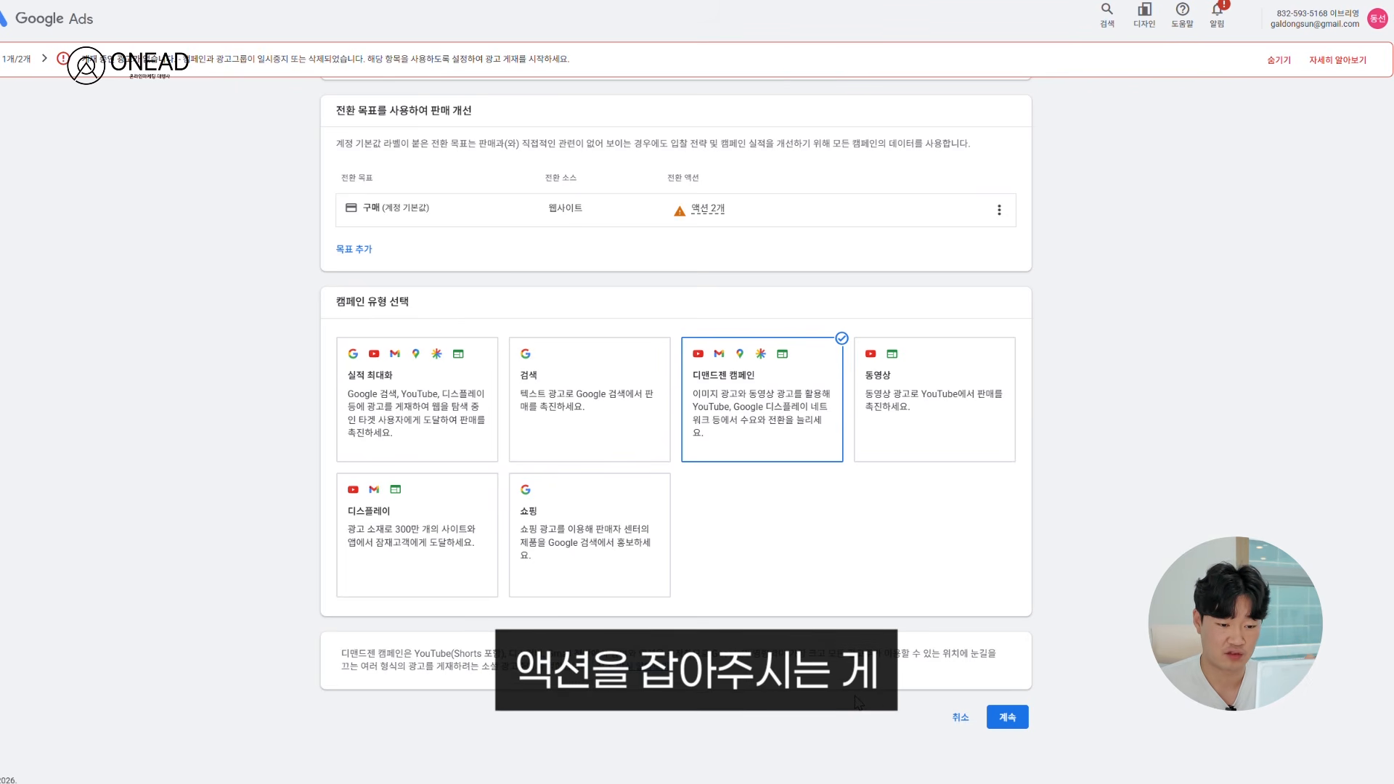
- Continue to the Demand Gen campaign settings and turn on the product feed option (제품 피드 캠페인 실행)
{"action": "left_click", "coordinate": [1007, 717]}
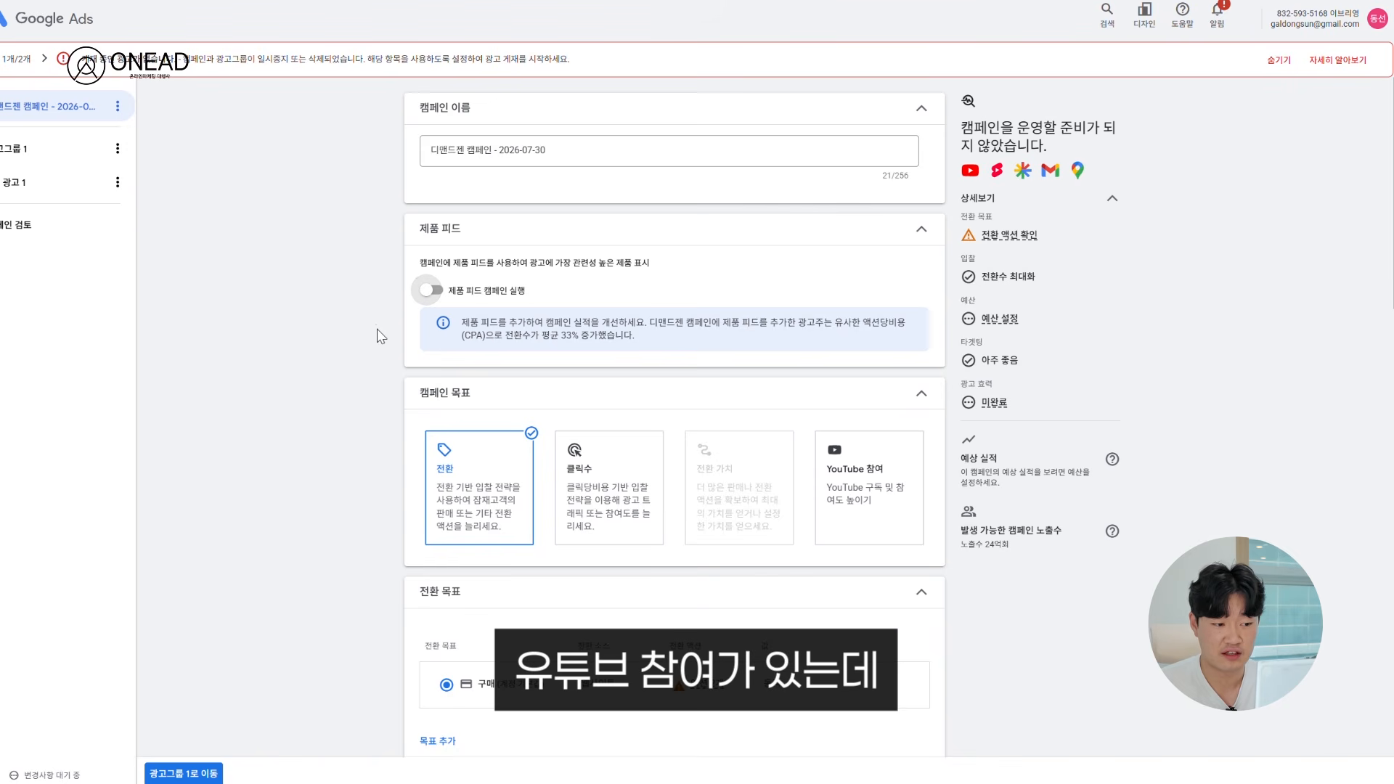
{"action": "left_click", "coordinate": [432, 290]}
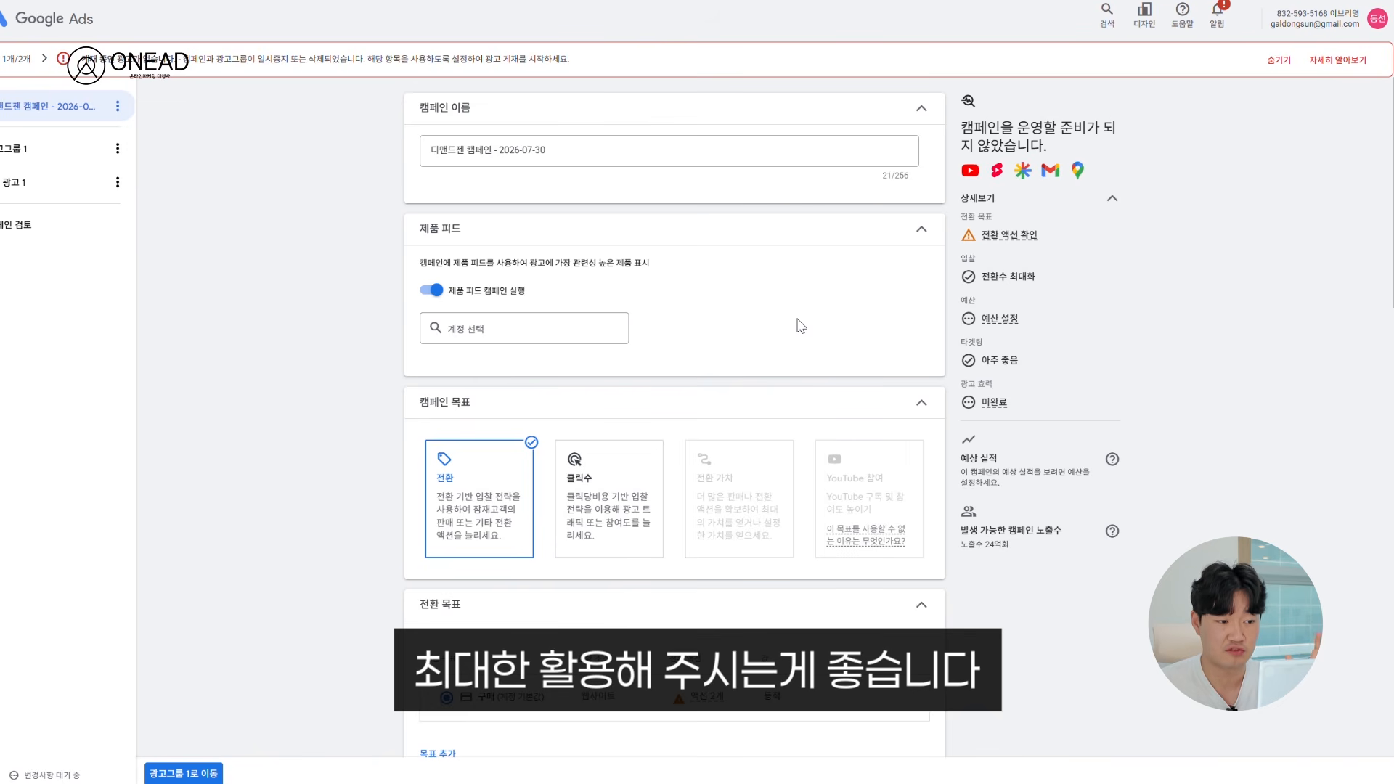
- Set the campaign's daily budget to ₩150,000 and declare that it contains no EU political ads
{"action": "scroll", "coordinate": [791, 321], "scroll_direction": "down", "scroll_amount": 10}
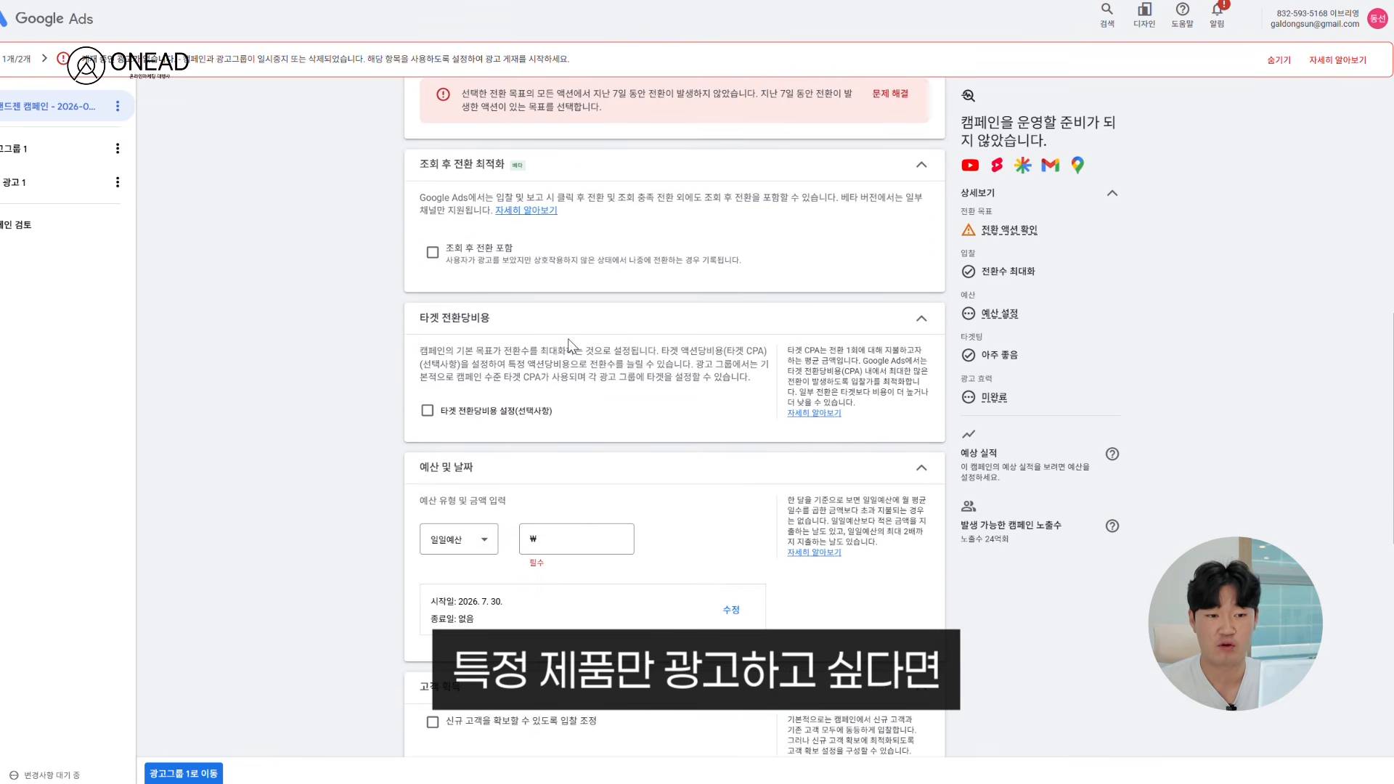
{"action": "scroll", "coordinate": [568, 338], "scroll_direction": "down", "scroll_amount": 3}
{"action": "left_click", "coordinate": [589, 277]}
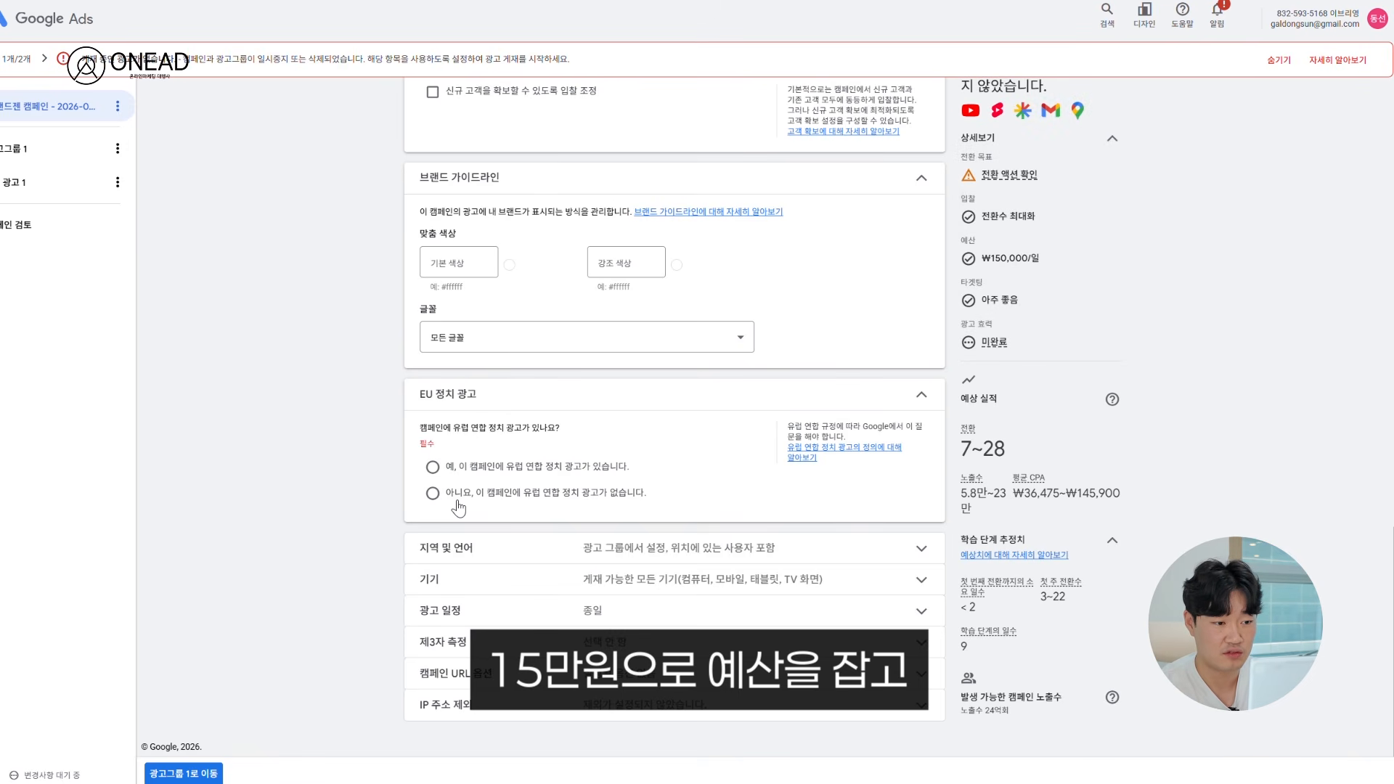
{"action": "left_click", "coordinate": [457, 500]}
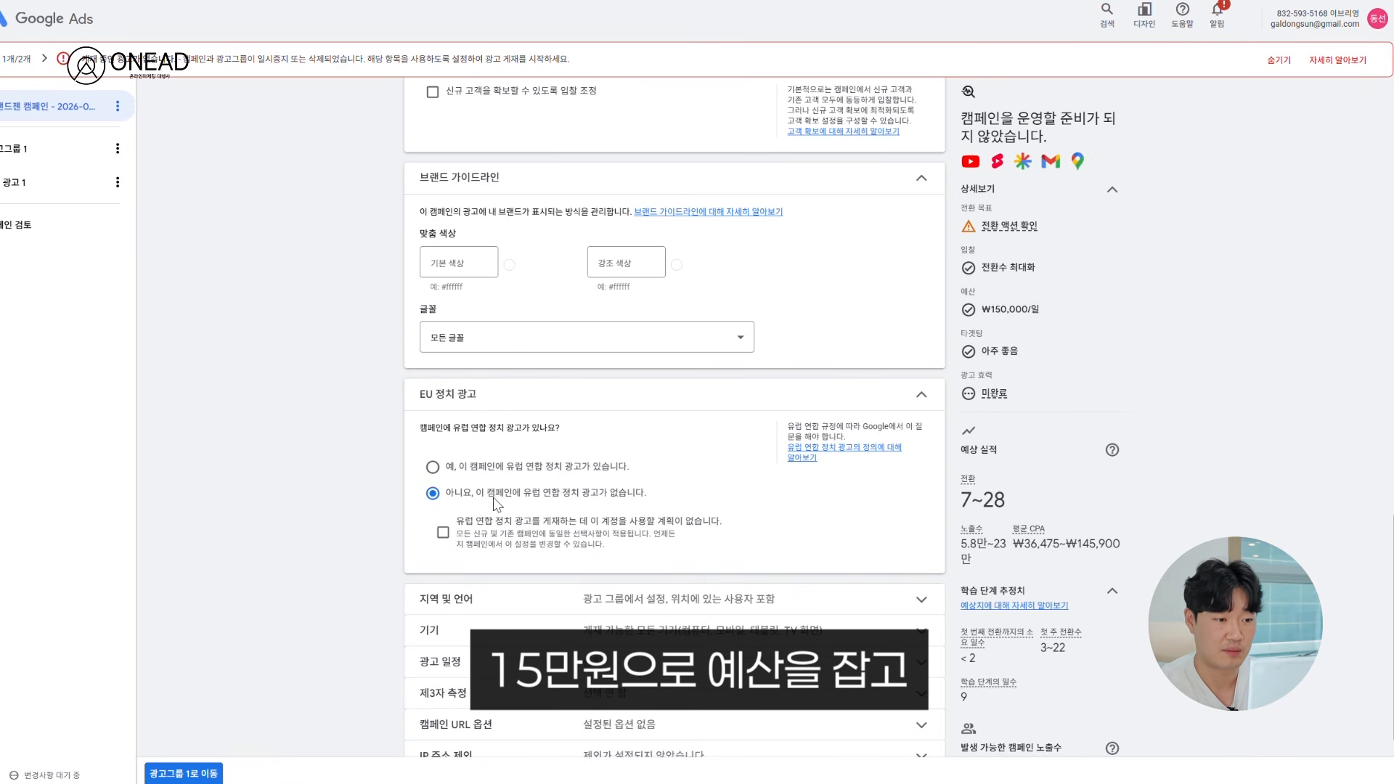
- Use campaign-level location and language settings, targeting people currently in 대한민국 with 한국어 as the language
{"action": "left_click", "coordinate": [508, 599]}
{"action": "scroll", "coordinate": [556, 530], "scroll_direction": "down", "scroll_amount": 3}
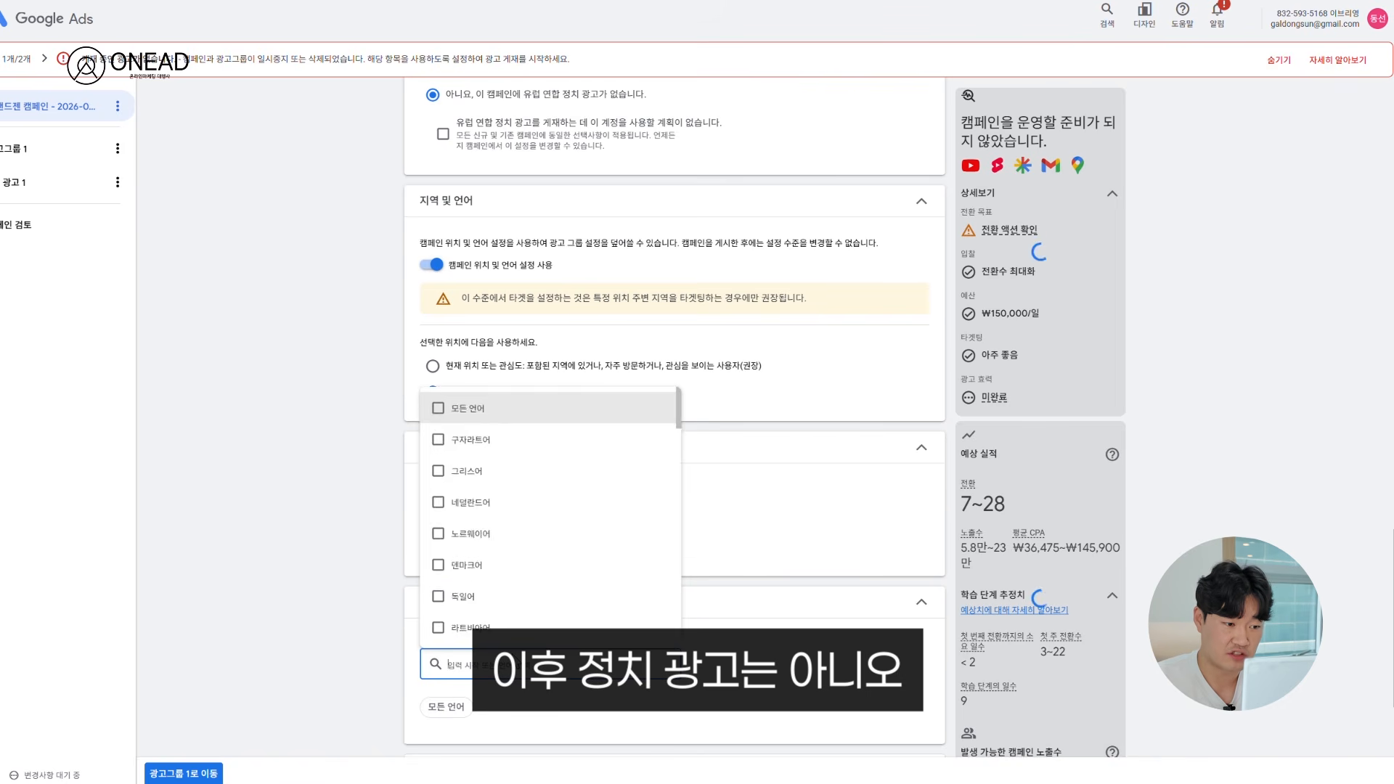
{"action": "type", "text": "한국어"}
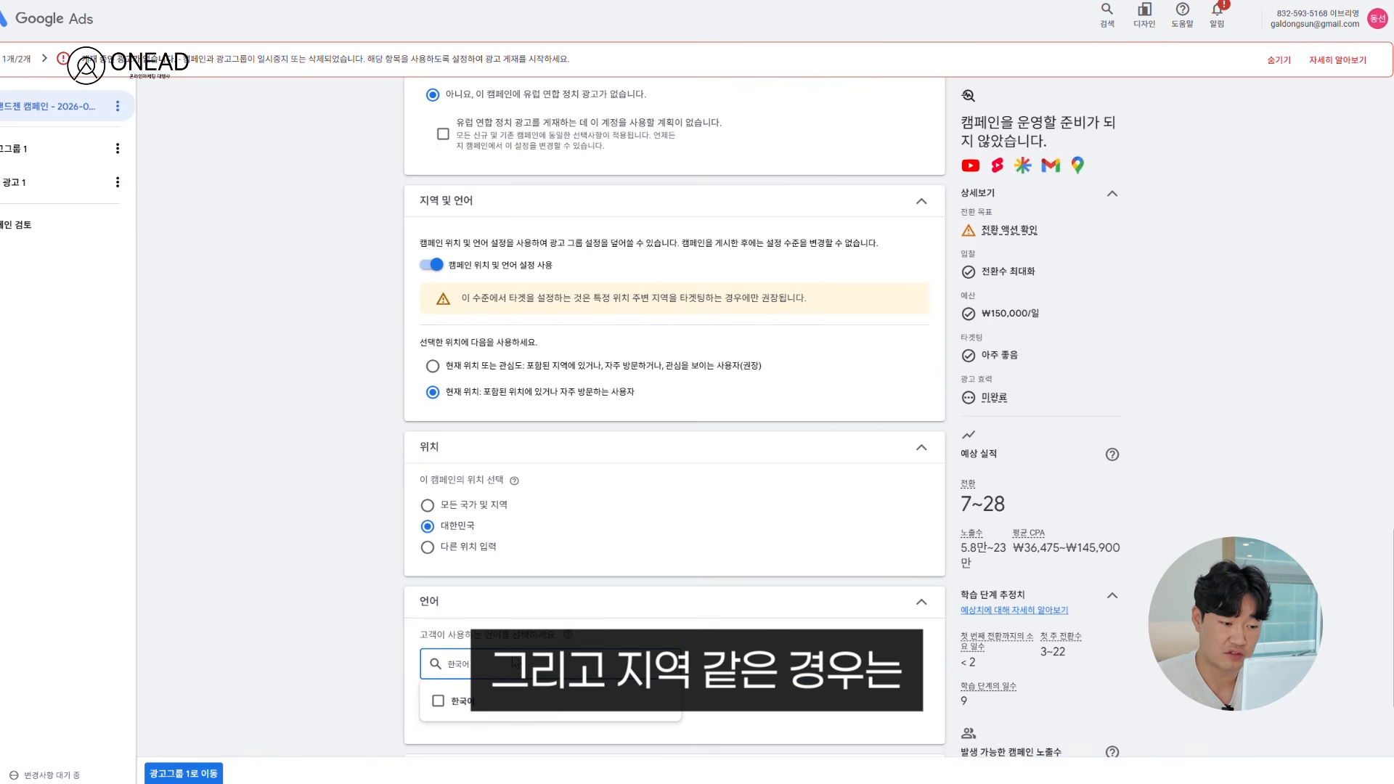
{"action": "left_click", "coordinate": [437, 700]}
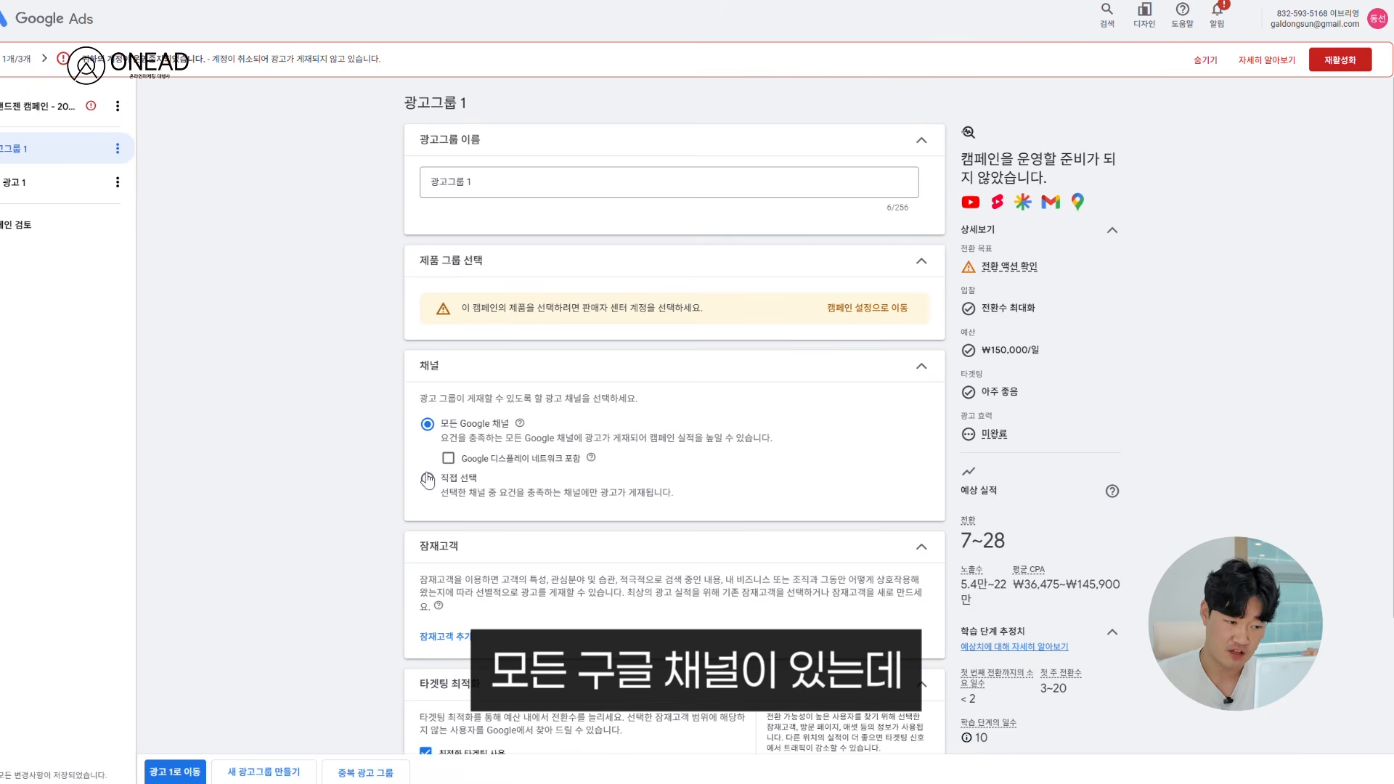
- Choose the ad group's channels manually, keeping YouTube and 둘러보기 and excluding Gmail, Google 디스플레이 네트워크 and 지도
{"action": "left_click", "coordinate": [427, 480]}
{"action": "scroll", "coordinate": [545, 574], "scroll_direction": "down", "scroll_amount": 2}
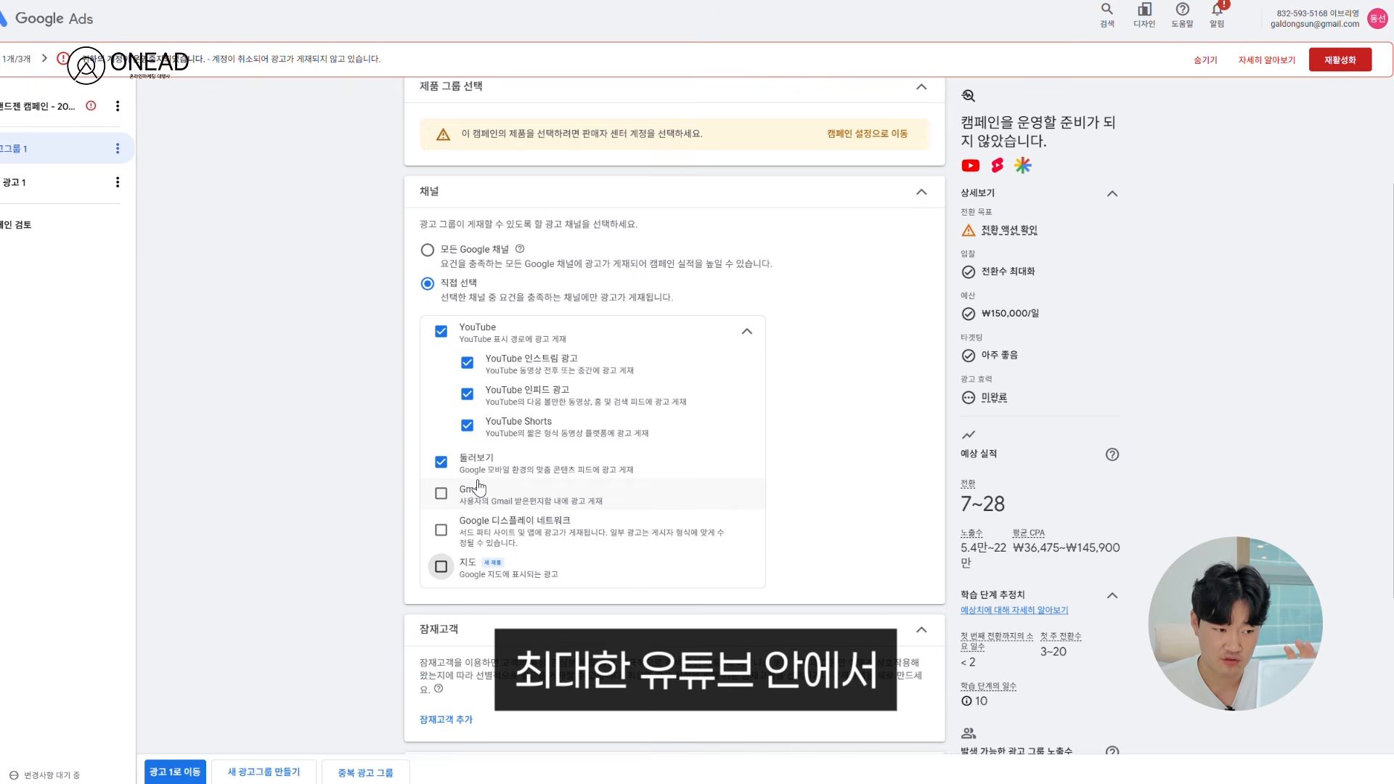
{"action": "scroll", "coordinate": [551, 576], "scroll_direction": "down", "scroll_amount": 1}
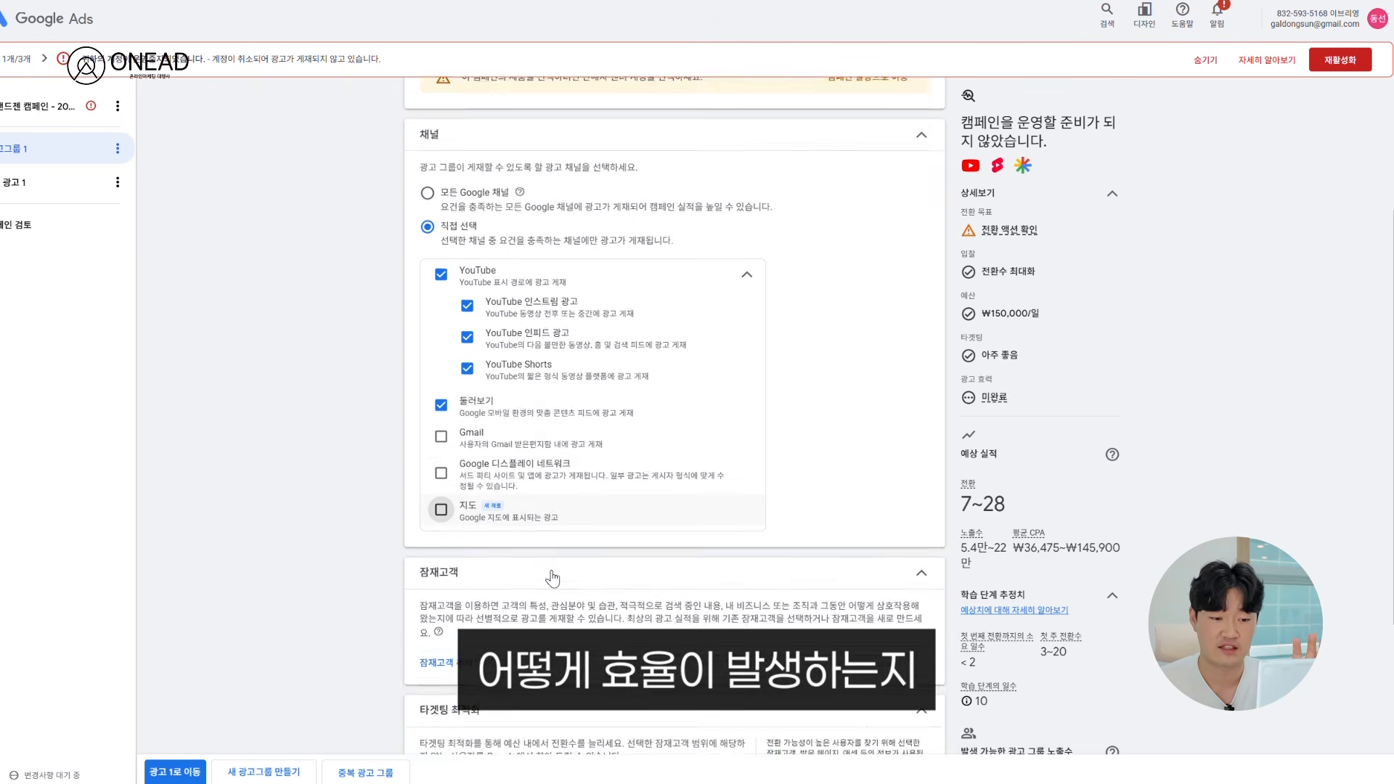
- Add the saved audience 리타겟팅+검색어 to the ad group and continue to the ad setup
{"action": "left_click", "coordinate": [446, 634]}
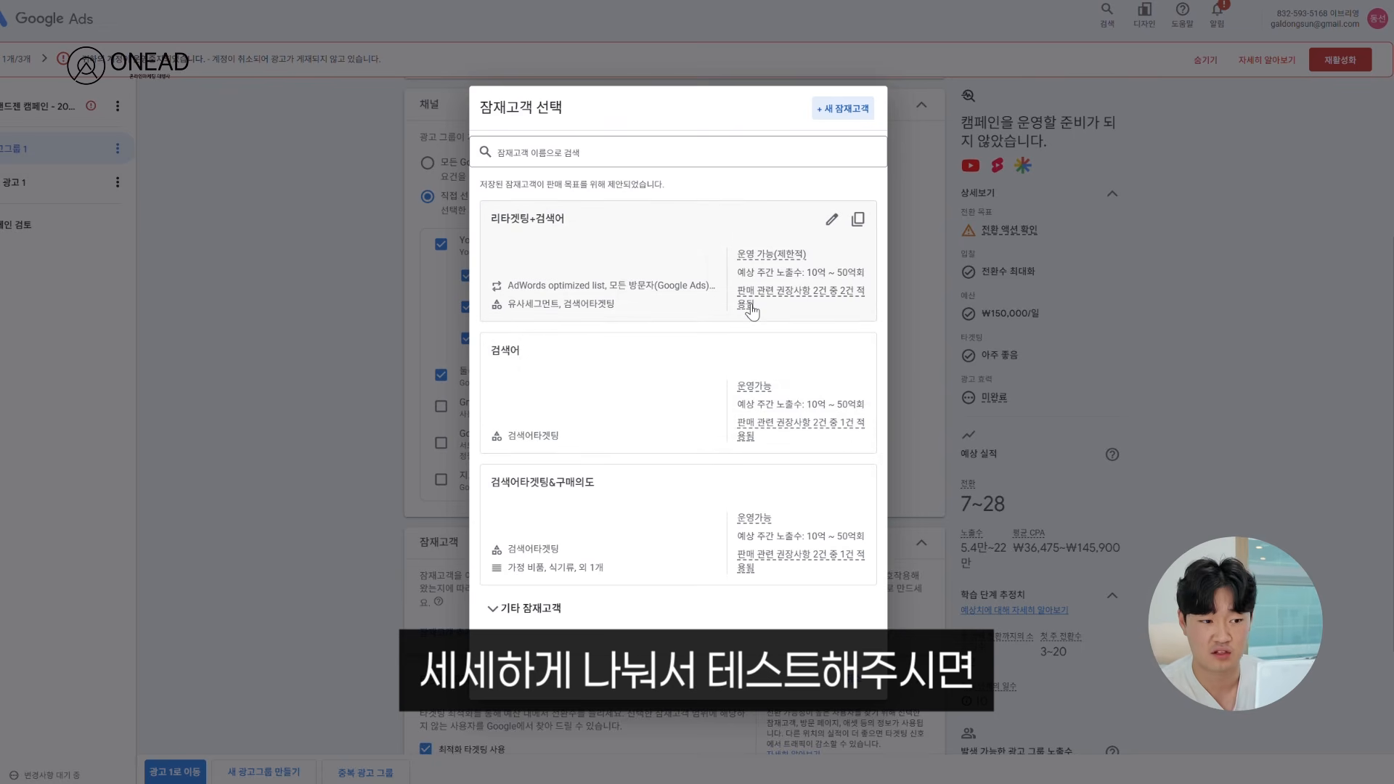
{"action": "left_click", "coordinate": [841, 251]}
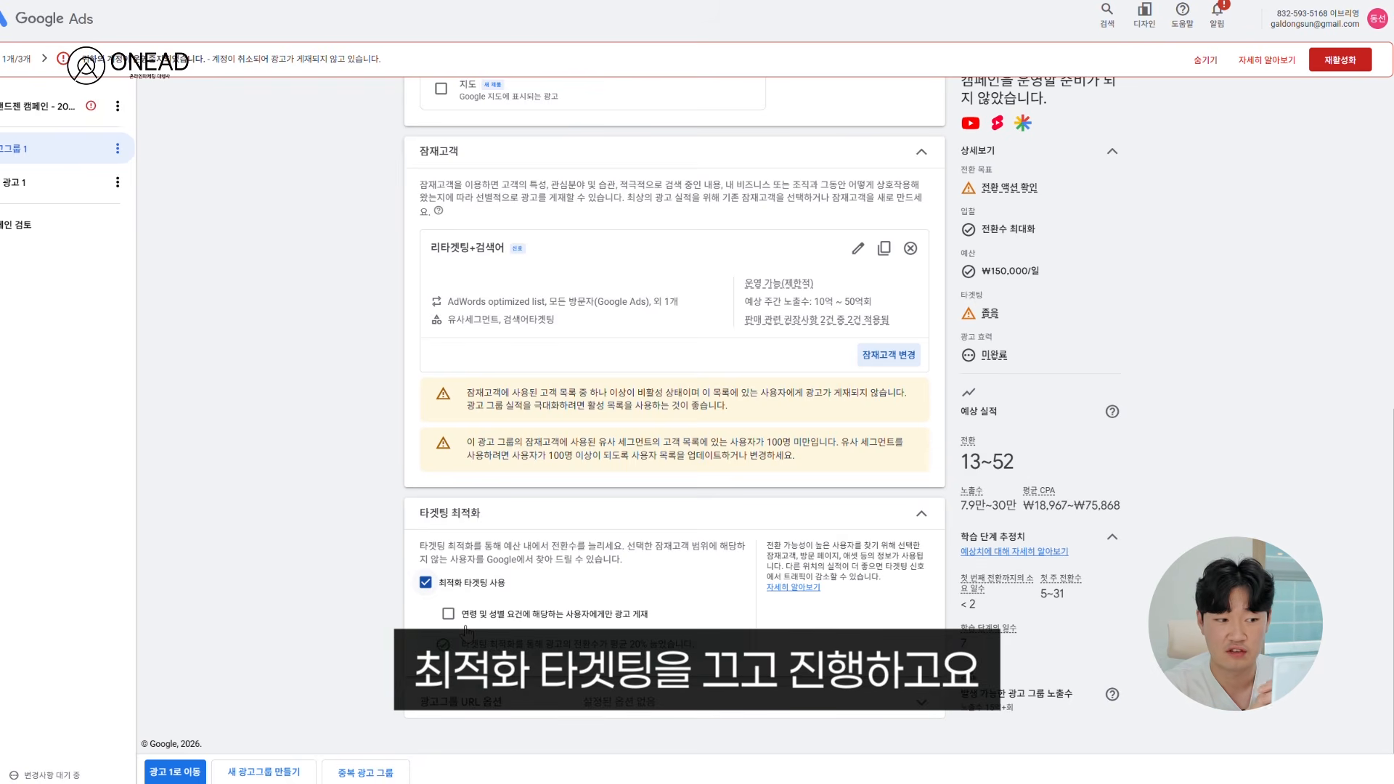
{"action": "left_click", "coordinate": [178, 772]}
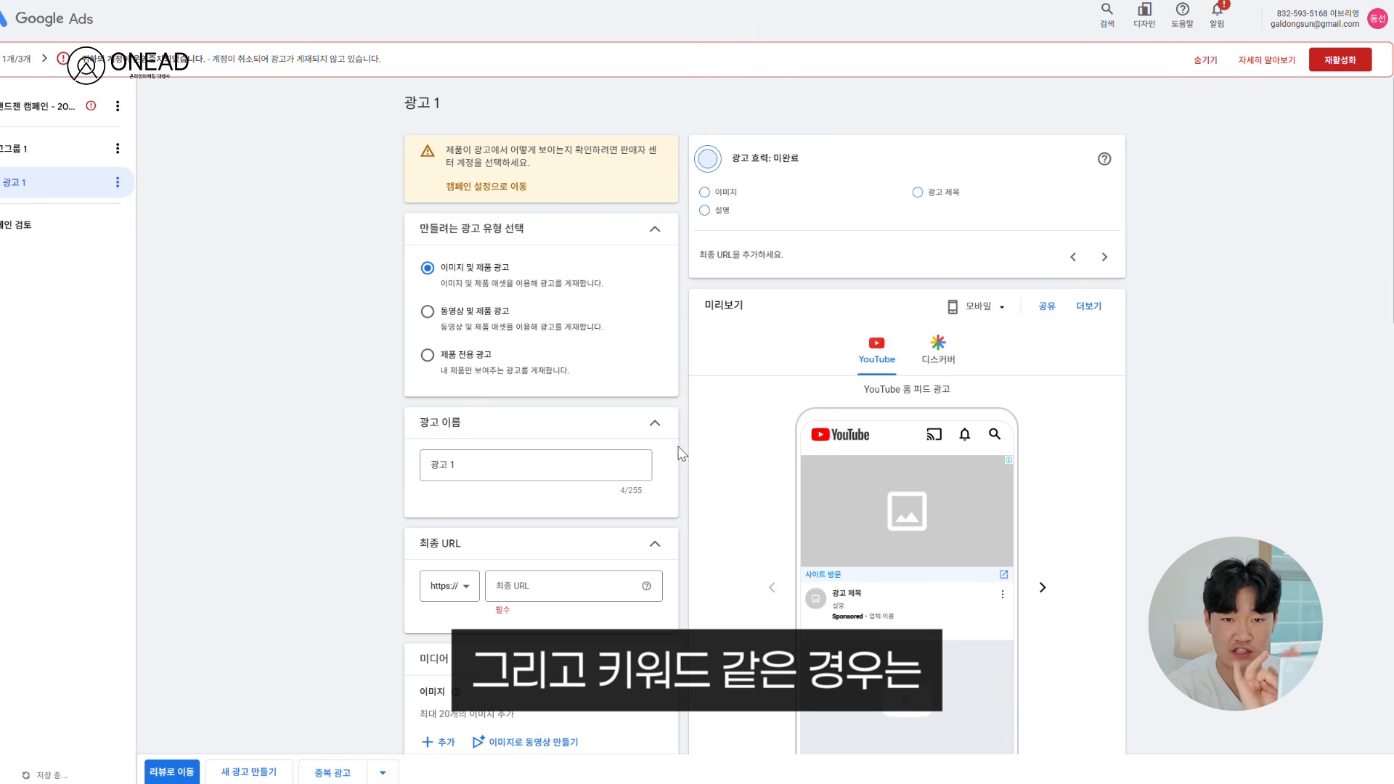
- Set the ad type to 동영상 및 제품 광고
{"action": "scroll", "coordinate": [475, 379], "scroll_direction": "down", "scroll_amount": 1}
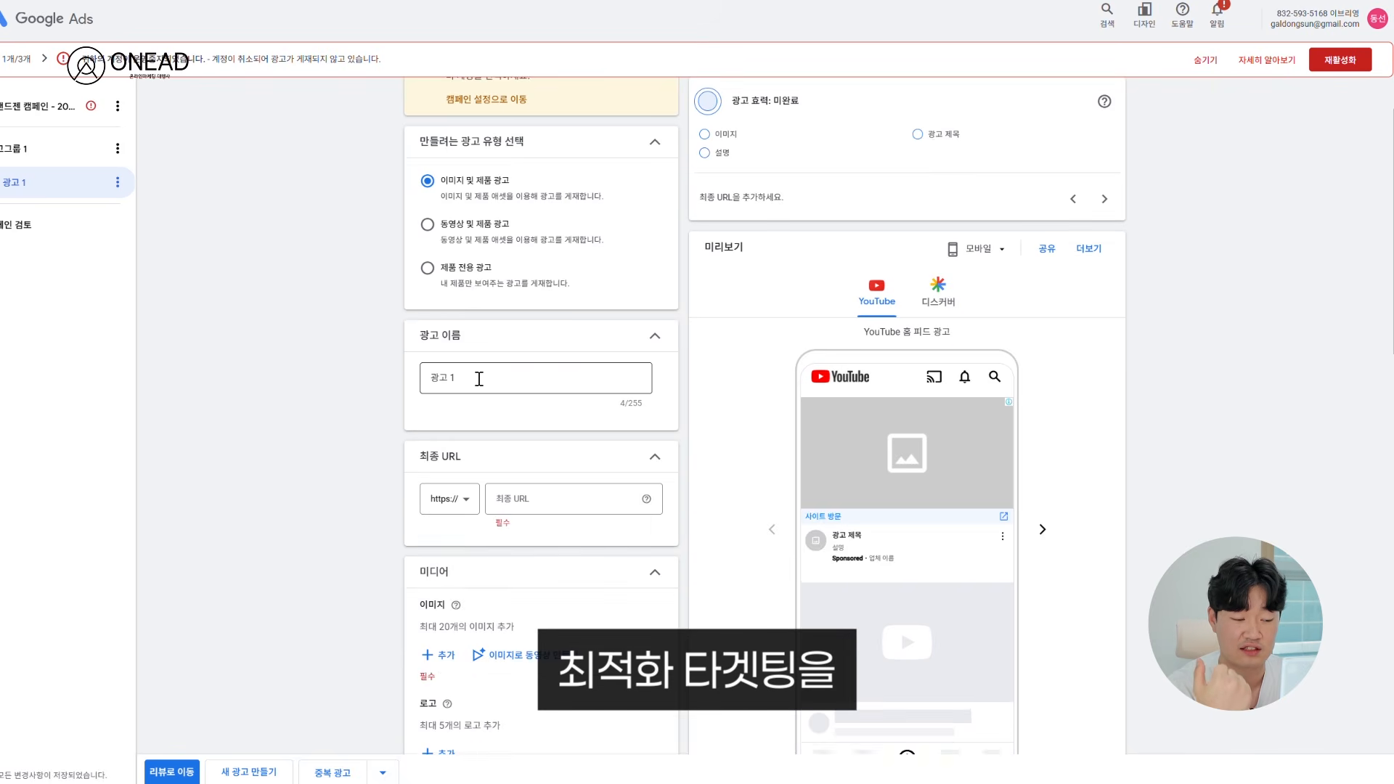
{"action": "scroll", "coordinate": [479, 378], "scroll_direction": "up", "scroll_amount": 1}
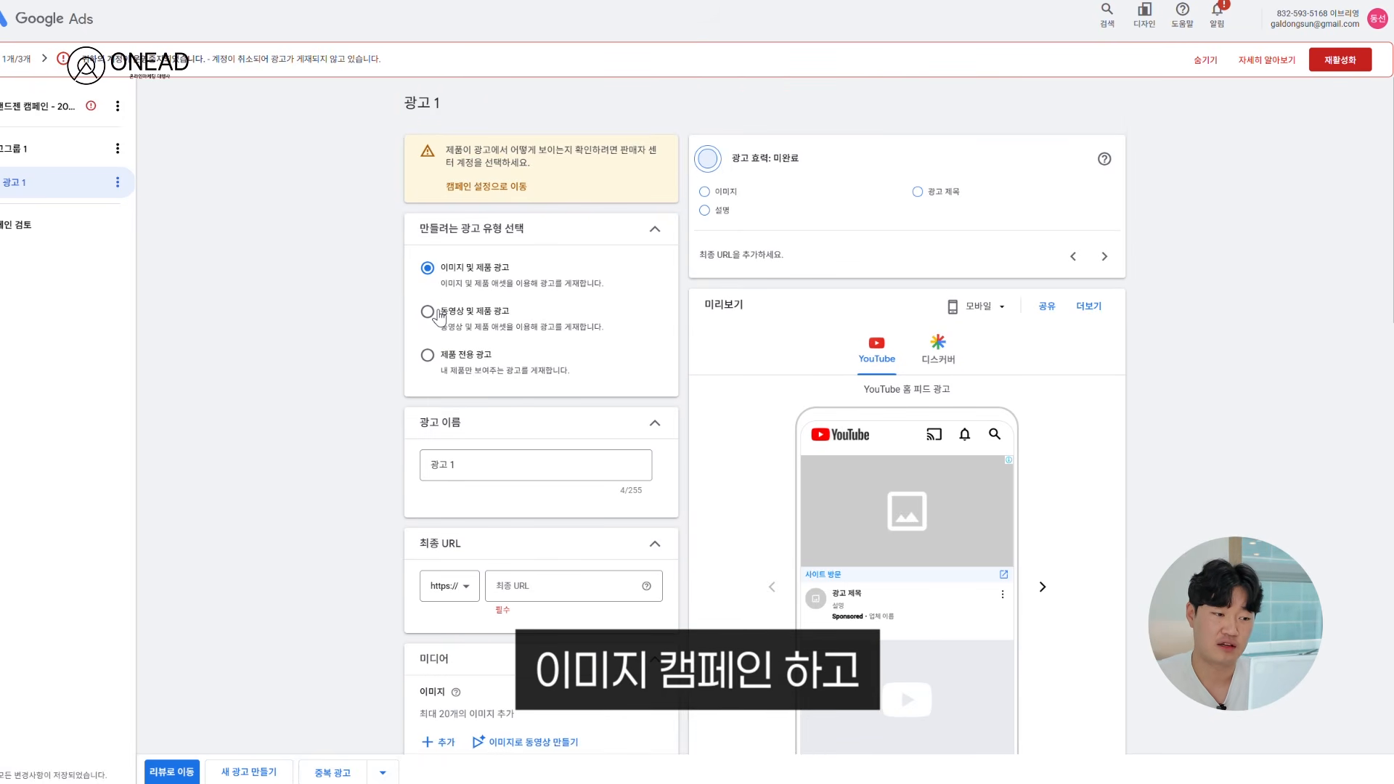
{"action": "left_click", "coordinate": [427, 312]}
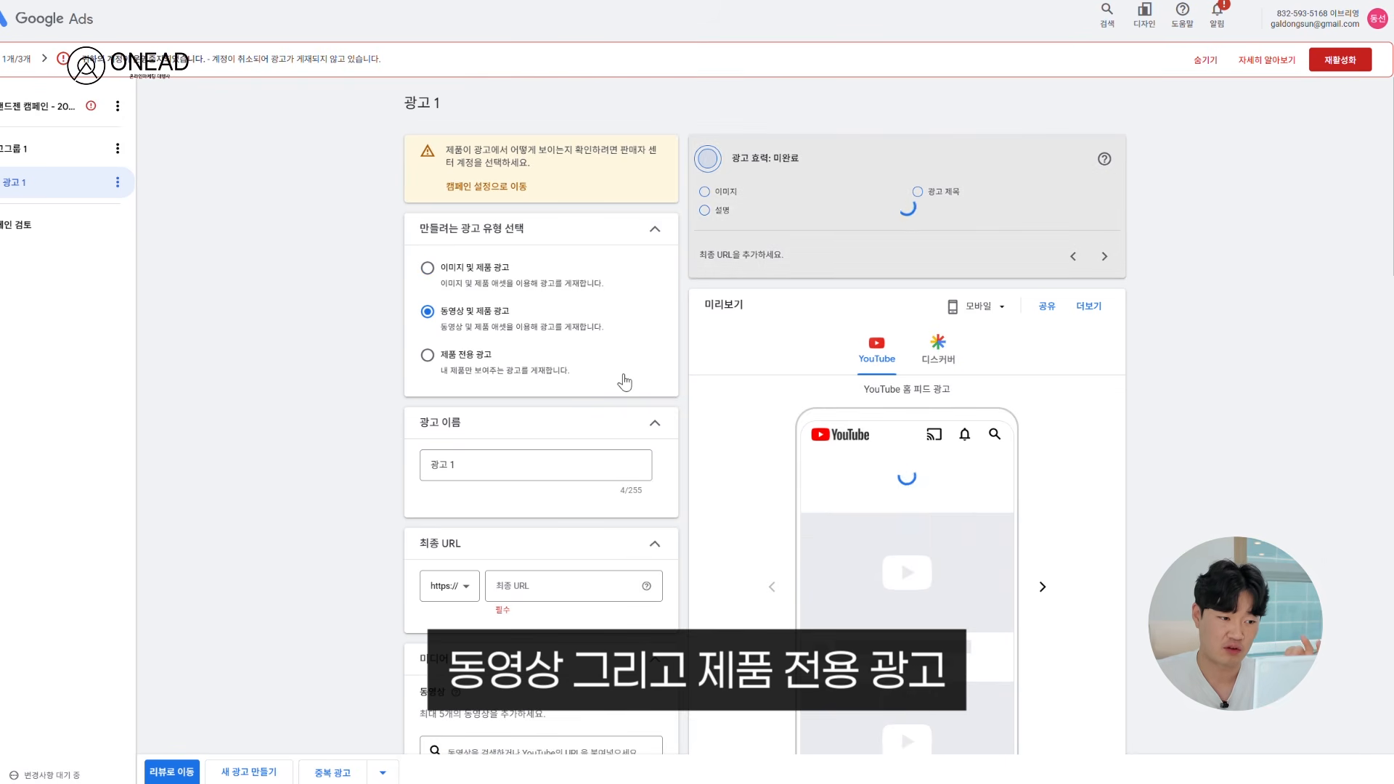
- Look through the ad's final URL, video, logo, headline, description, business name and sitelink fields without filling them in
{"action": "scroll", "coordinate": [624, 383], "scroll_direction": "down", "scroll_amount": 3}
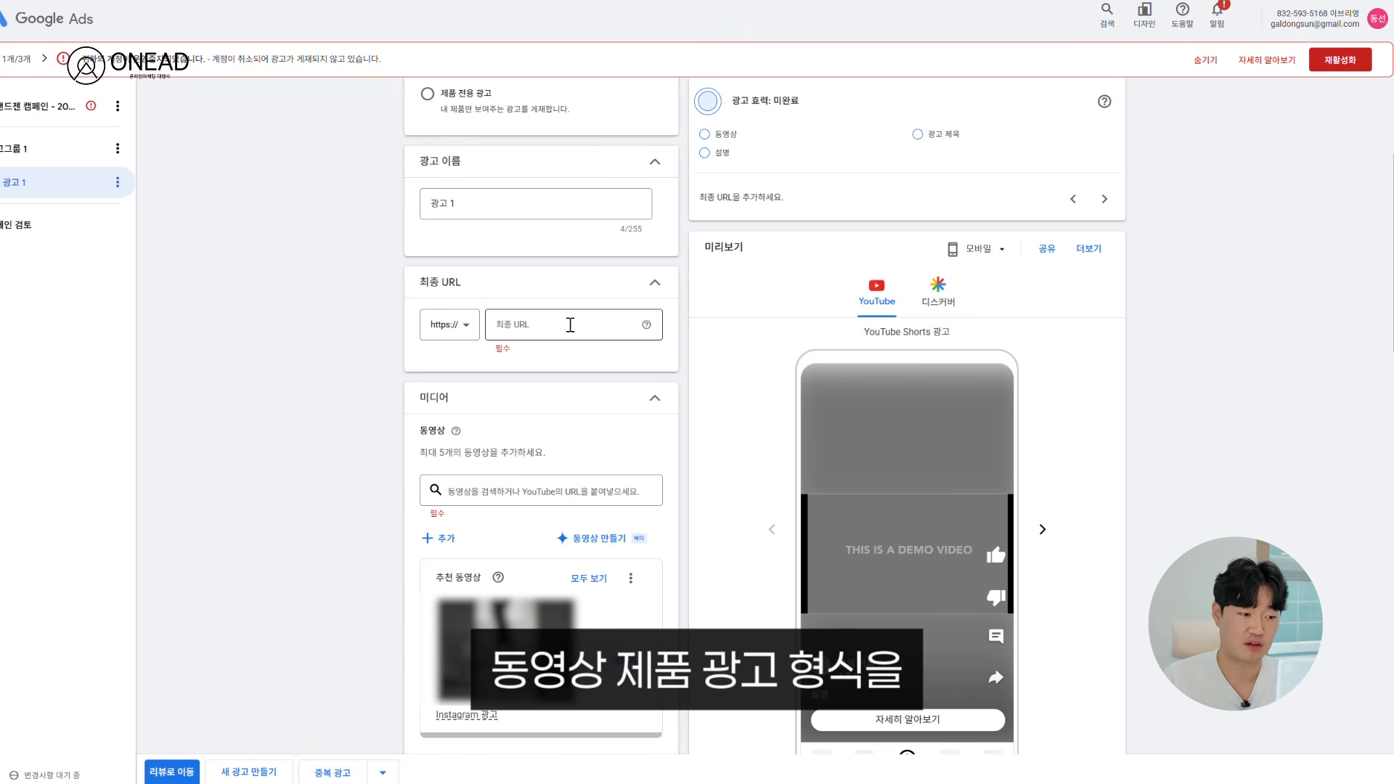
{"action": "scroll", "coordinate": [508, 385], "scroll_direction": "down", "scroll_amount": 1}
{"action": "left_click", "coordinate": [444, 451]}
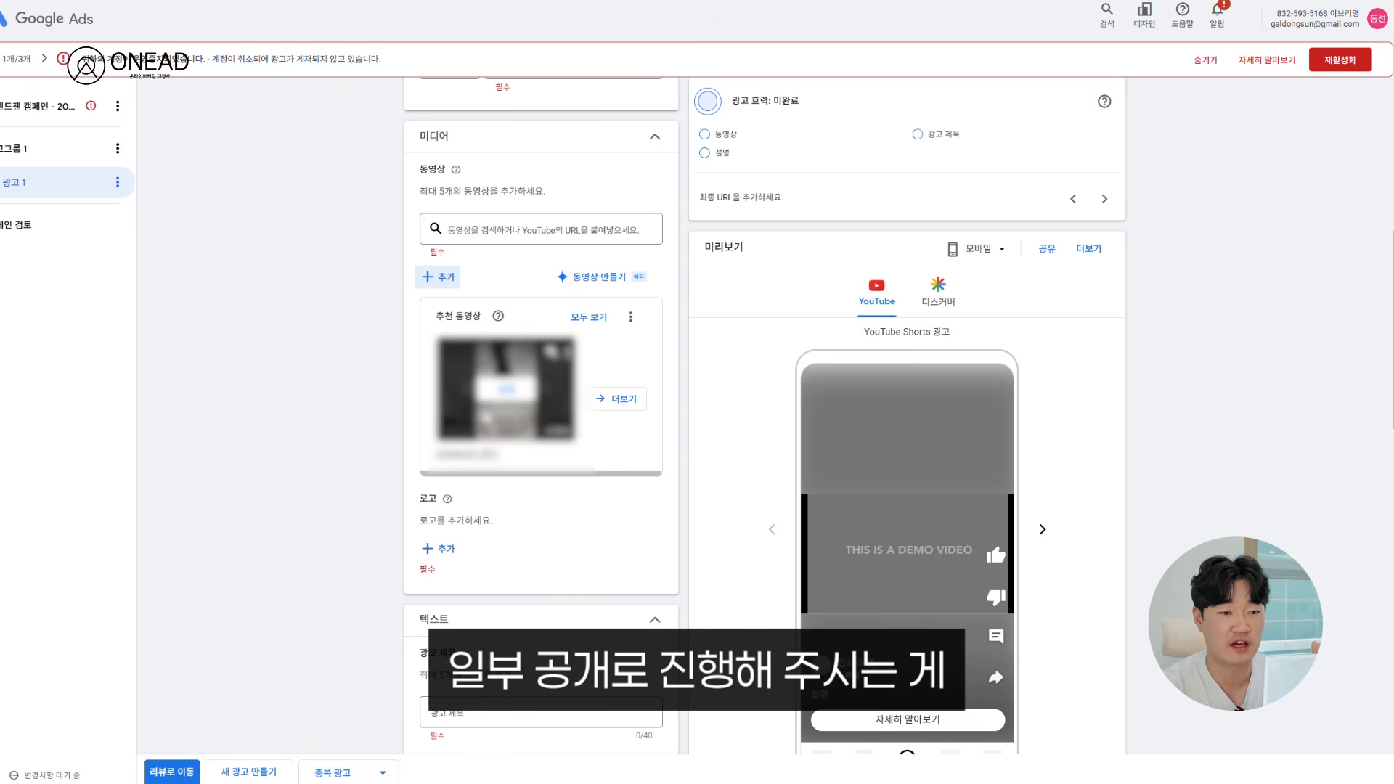
{"action": "left_click_drag", "start_coordinate": [439, 193], "coordinate": [509, 193]}
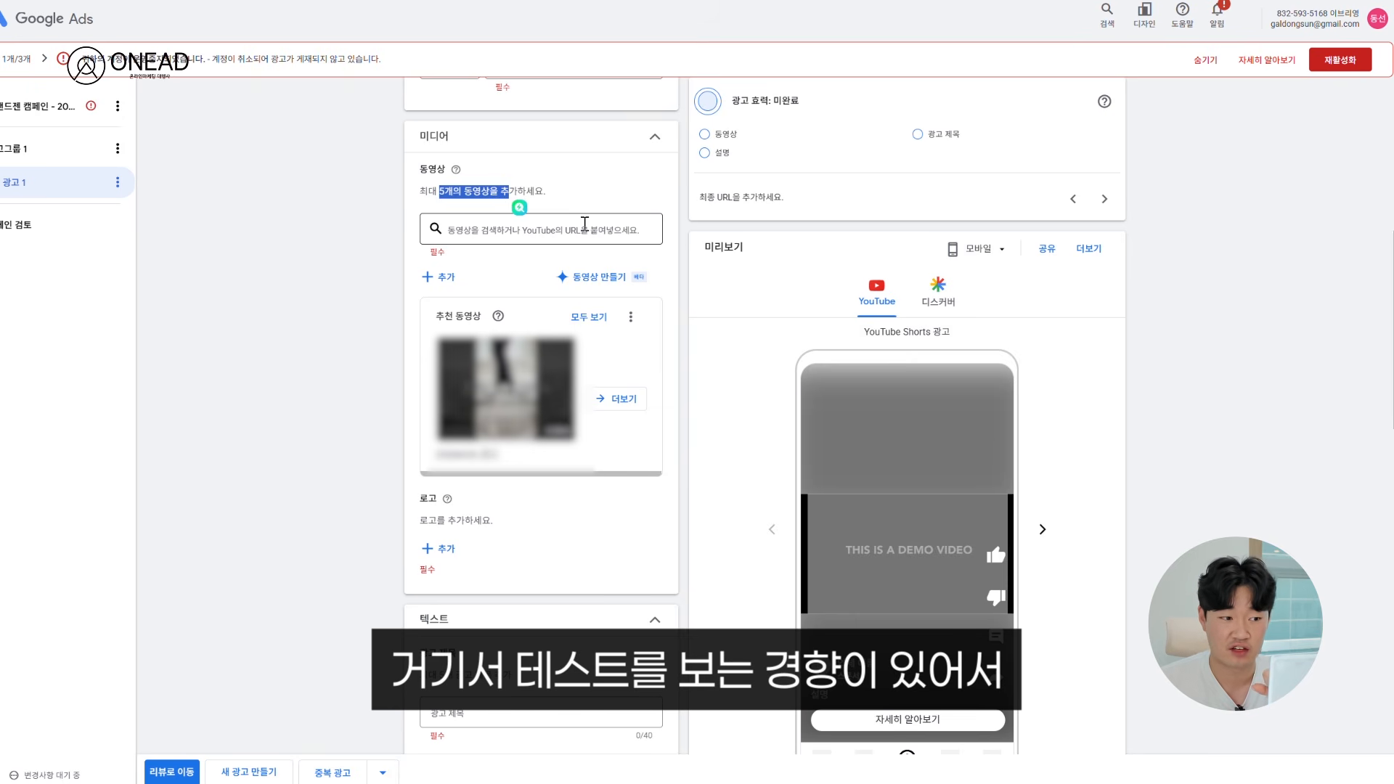
{"action": "scroll", "coordinate": [592, 399], "scroll_direction": "down", "scroll_amount": 6}
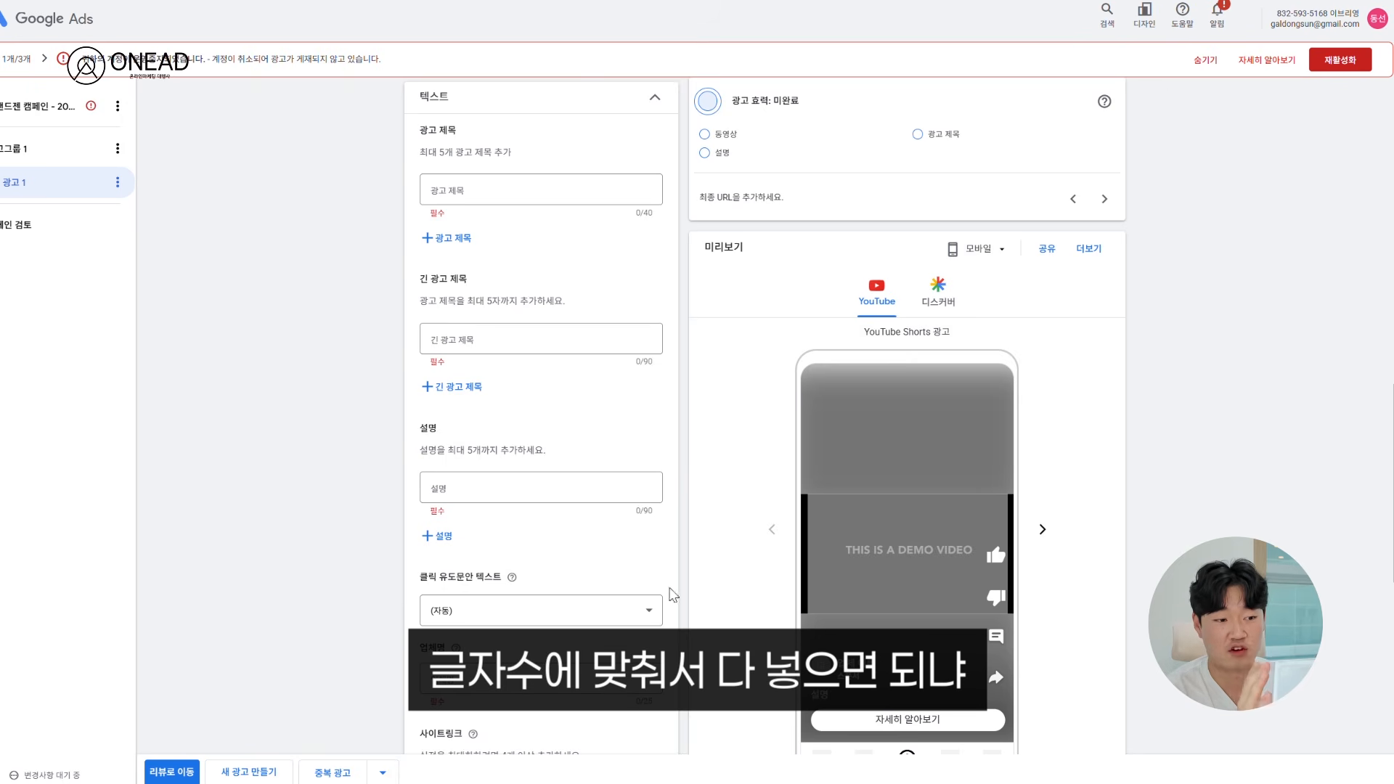
{"action": "left_click", "coordinate": [474, 190]}
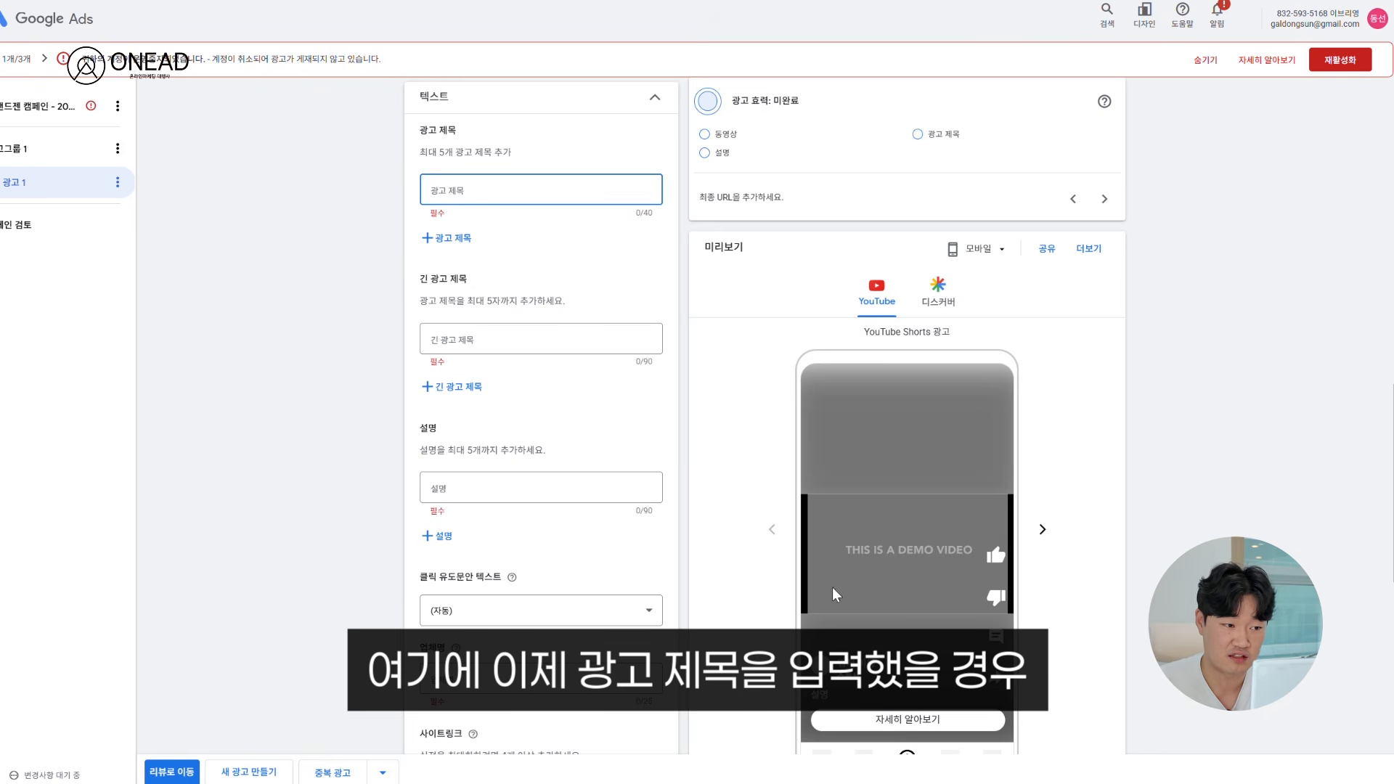
{"action": "scroll", "coordinate": [576, 472], "scroll_direction": "down", "scroll_amount": 6}
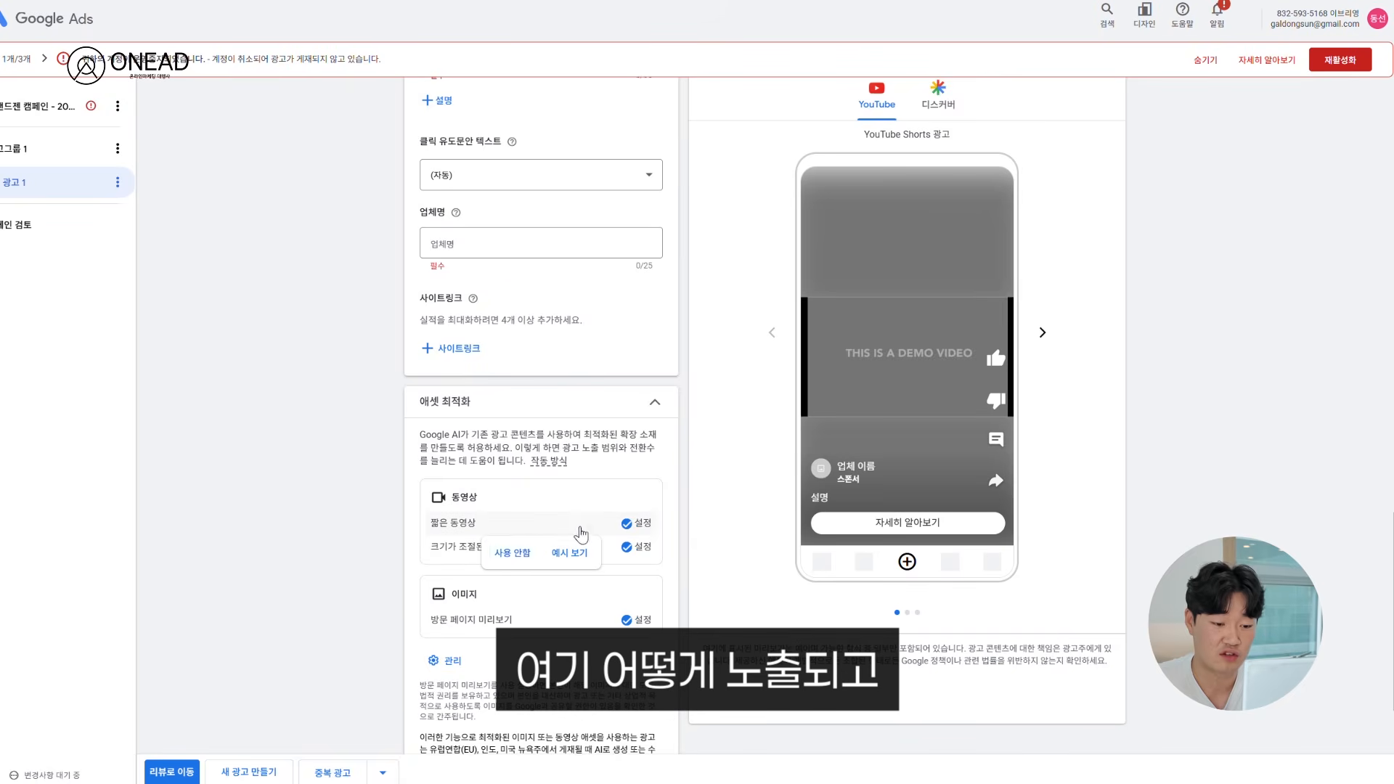
- Turn off the short video, resized video and landing page preview asset optimizations and go to the campaign review
{"action": "left_click", "coordinate": [527, 556]}
{"action": "left_click", "coordinate": [523, 576]}
{"action": "scroll", "coordinate": [398, 672], "scroll_direction": "down", "scroll_amount": 2}
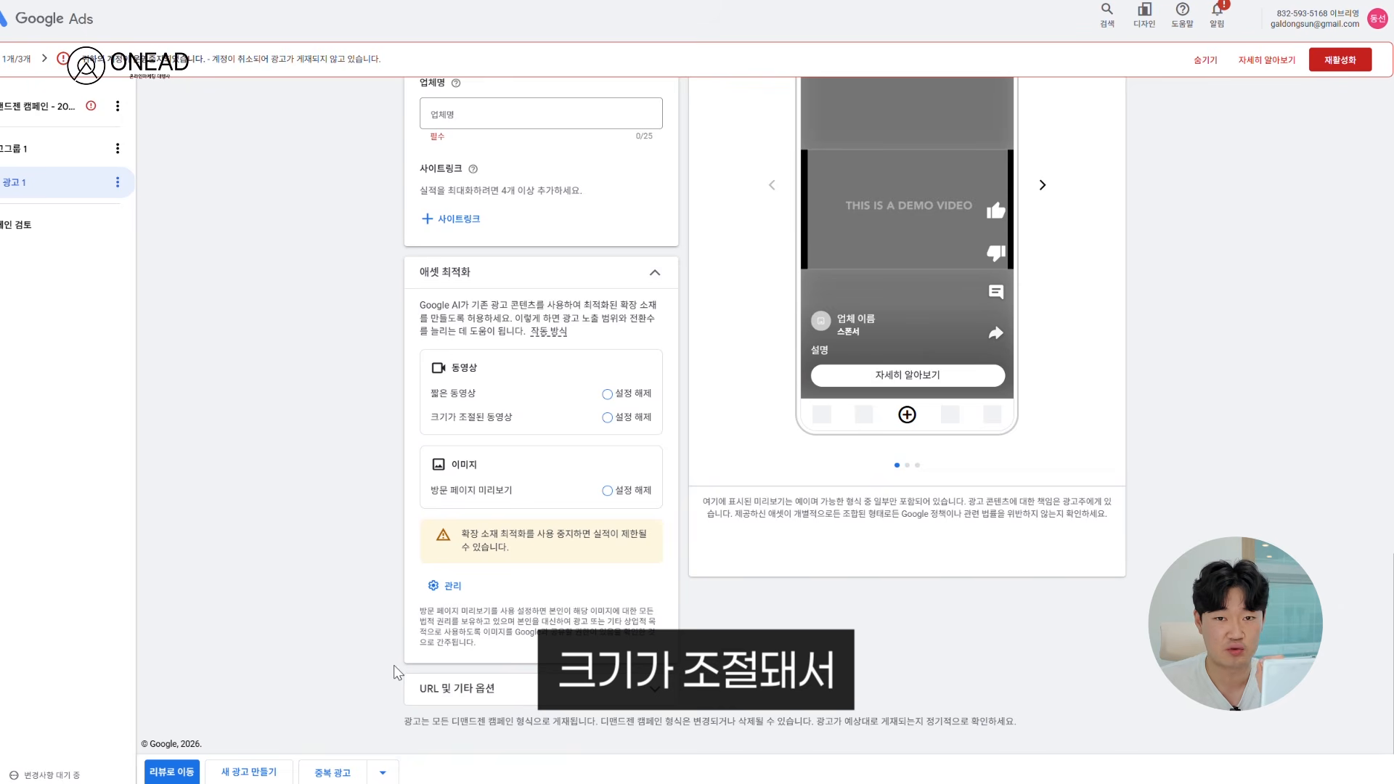
{"action": "left_click", "coordinate": [27, 231]}
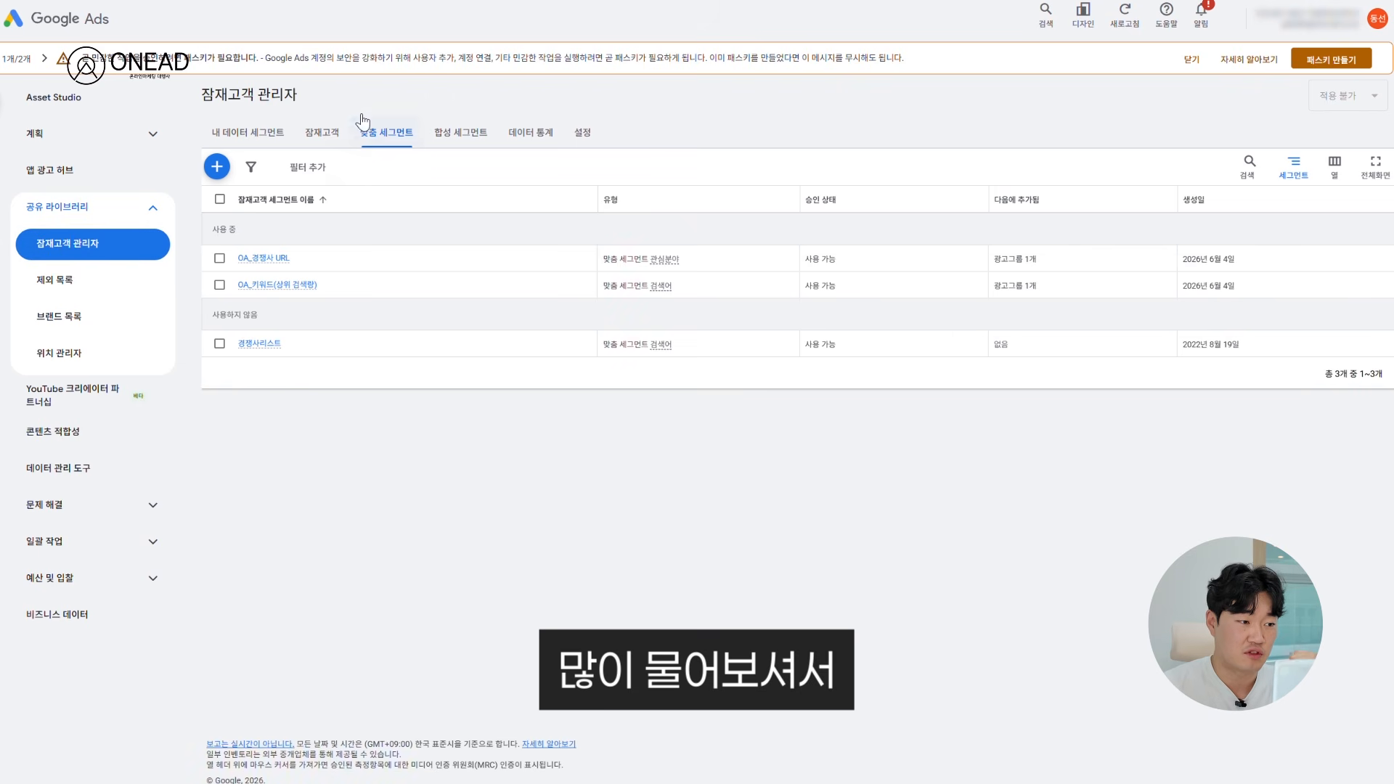
- Examine the search term, website and app targeting options of a new custom segment and cancel it without saving
{"action": "left_click", "coordinate": [217, 166]}
{"action": "left_click", "coordinate": [337, 244]}
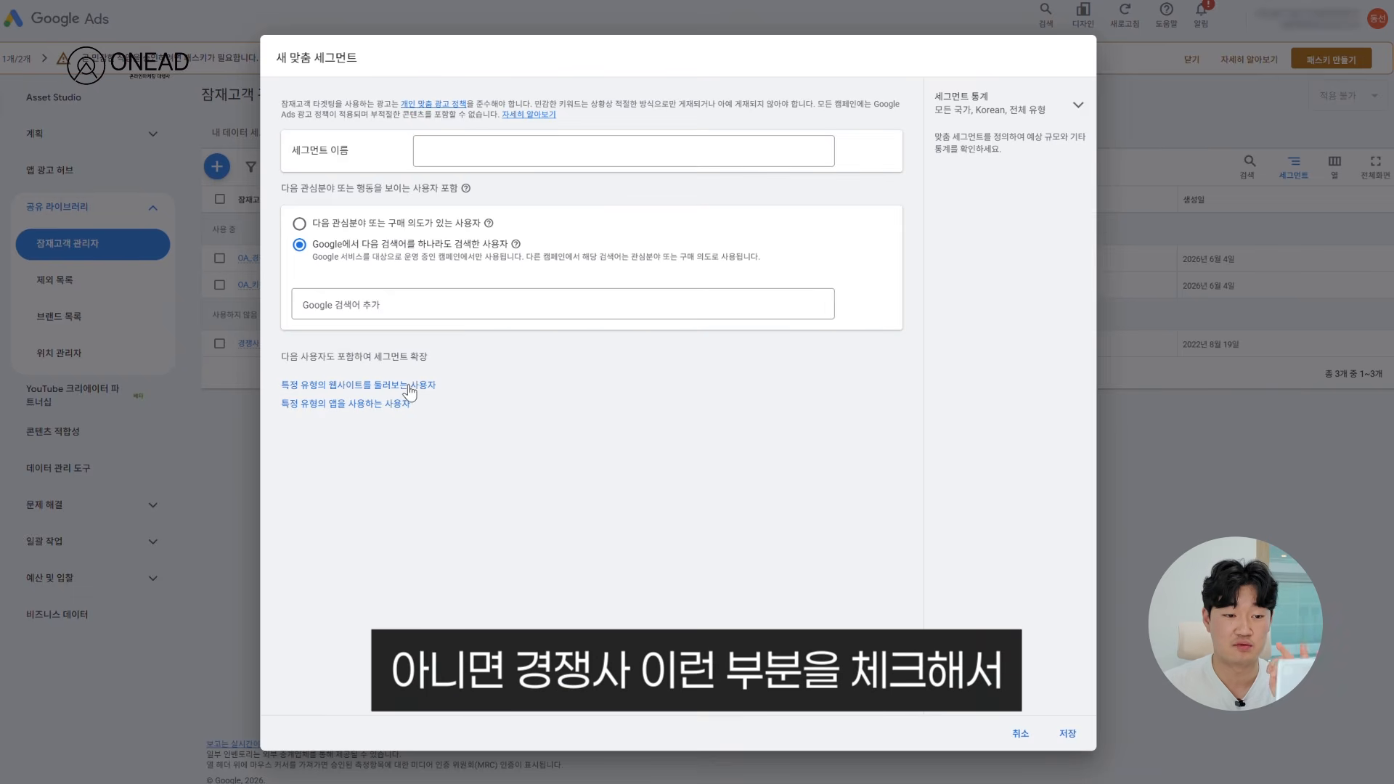
{"action": "left_click", "coordinate": [362, 386]}
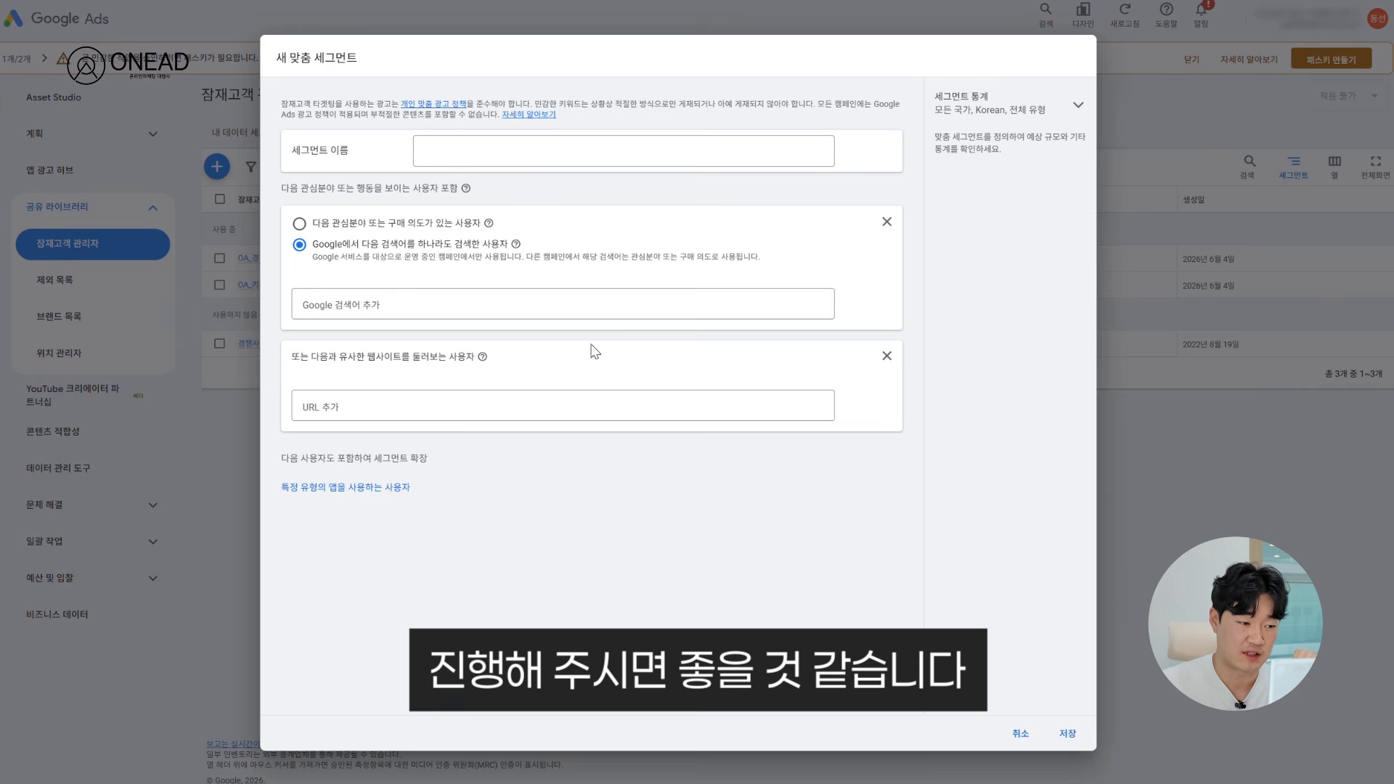
{"action": "left_click", "coordinate": [886, 222]}
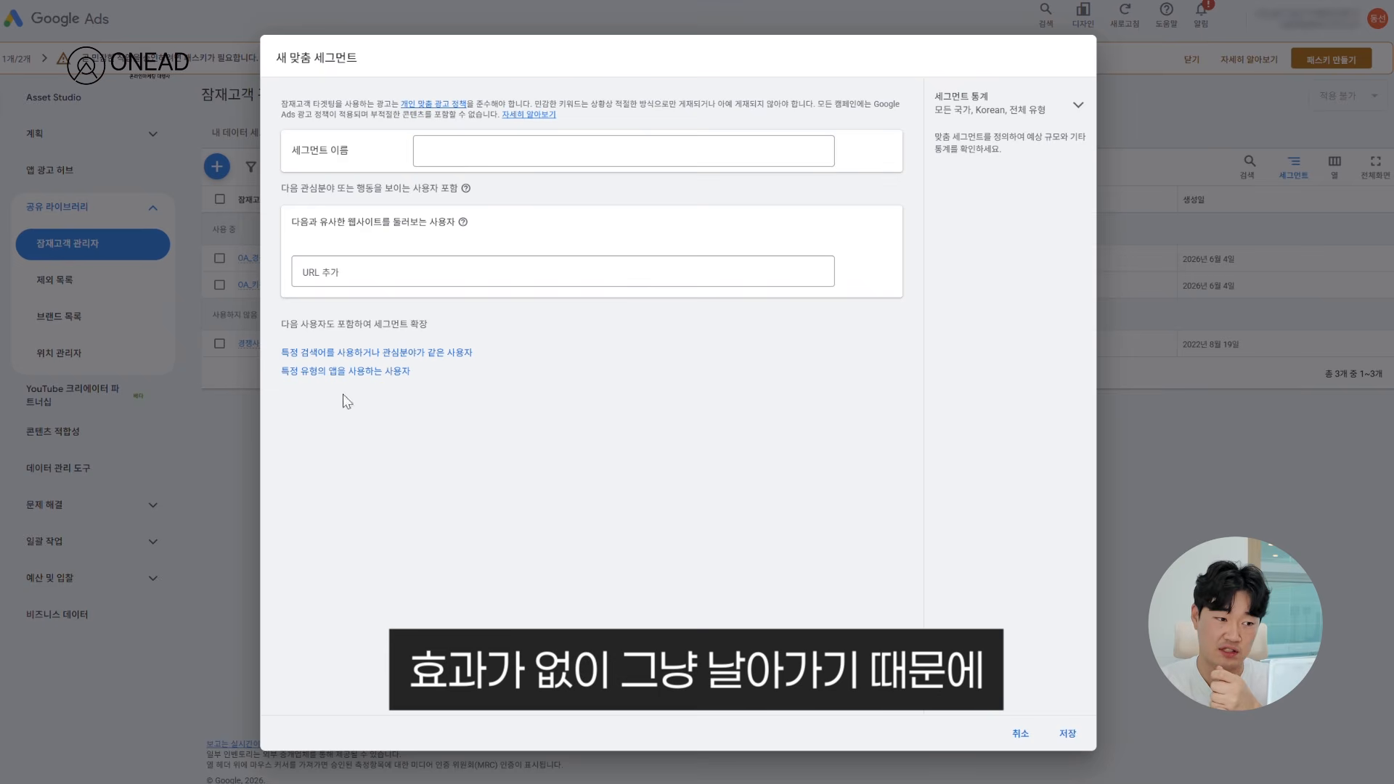
{"action": "left_click", "coordinate": [345, 371]}
{"action": "left_click", "coordinate": [888, 222]}
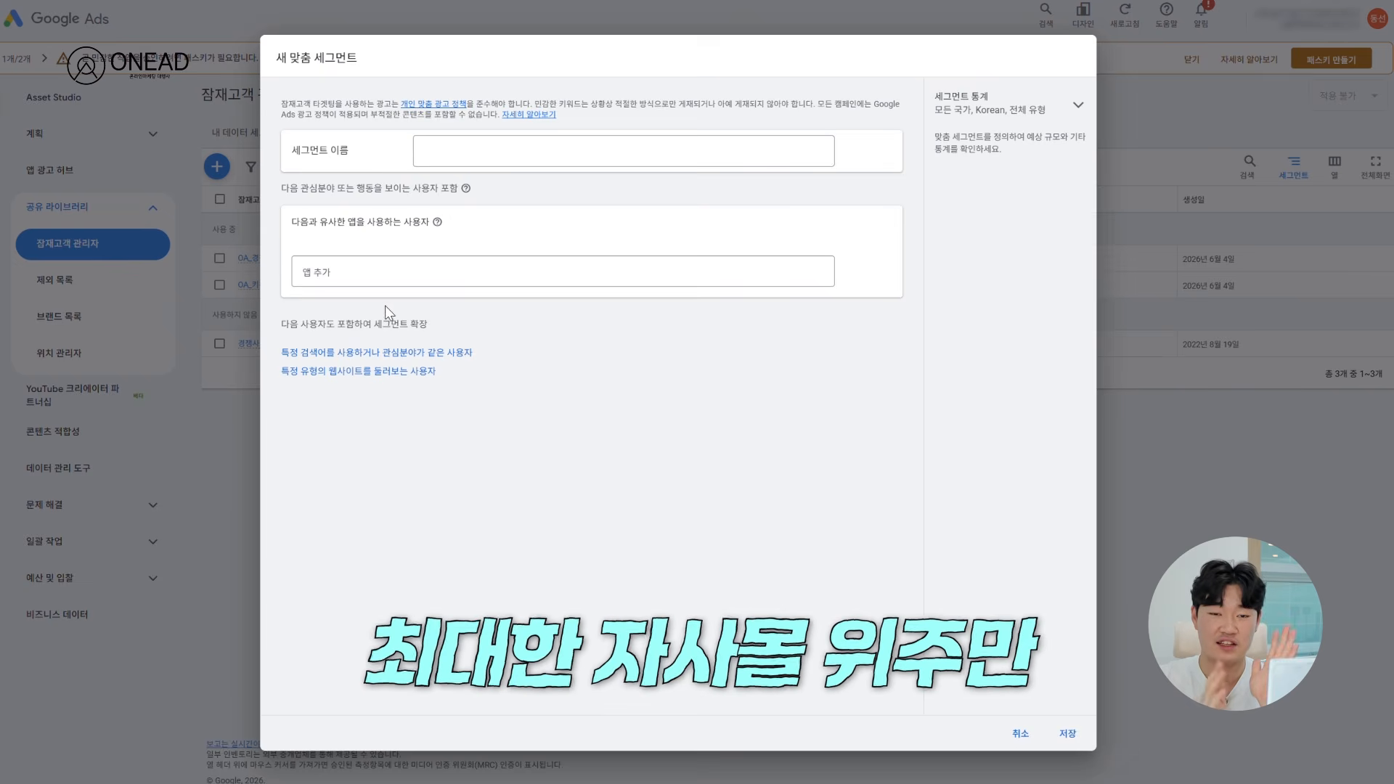
{"action": "left_click", "coordinate": [410, 276]}
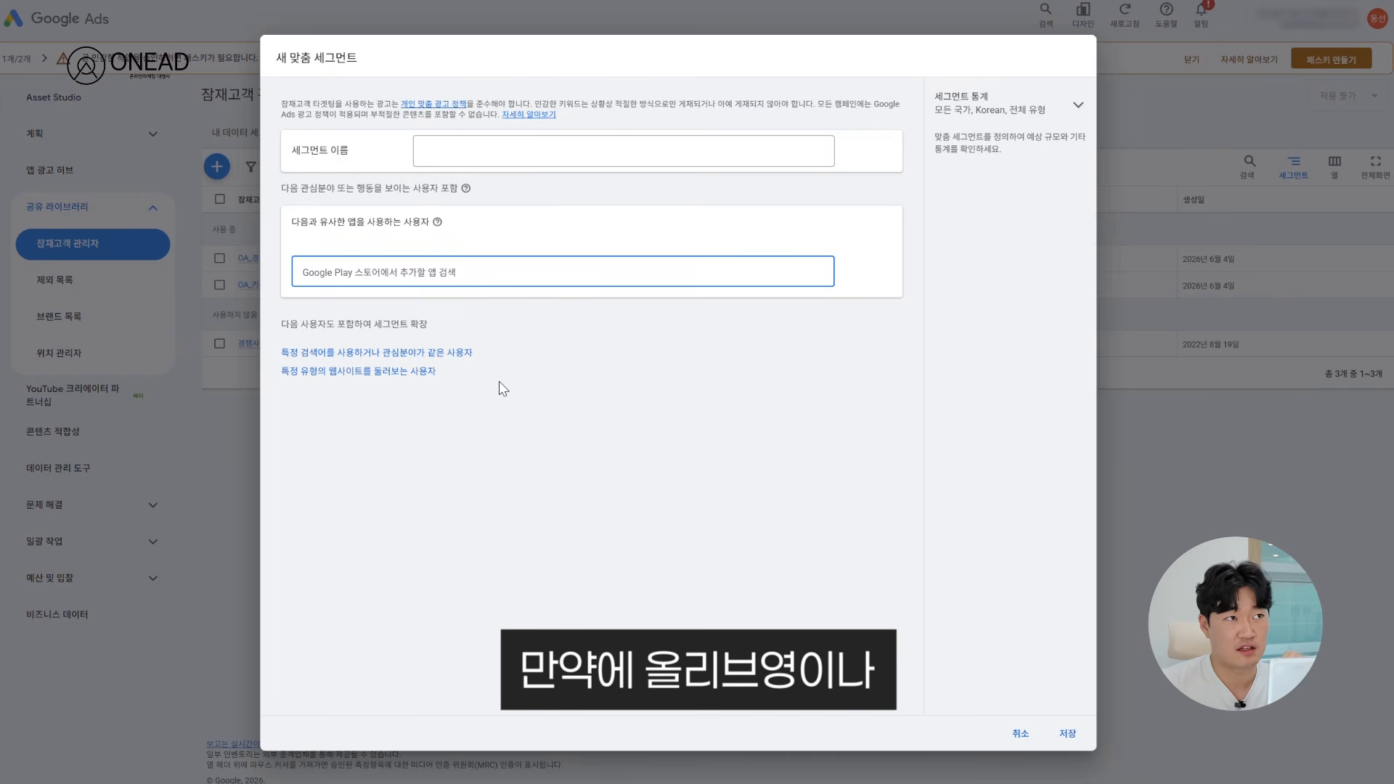
{"action": "left_click", "coordinate": [1009, 740]}
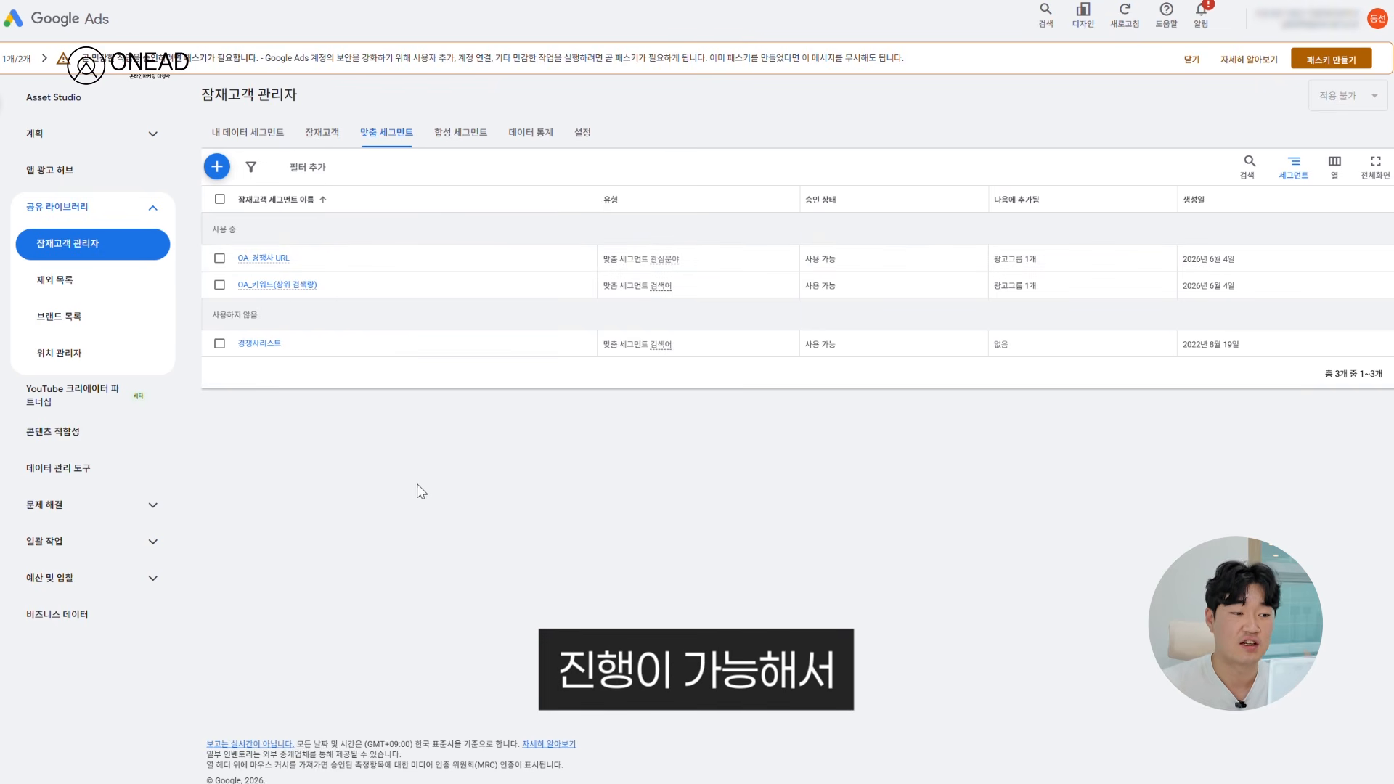
- Look through the saved audiences in the audience manager and open the Demand Gen campaign's overview
{"action": "left_click", "coordinate": [321, 134]}
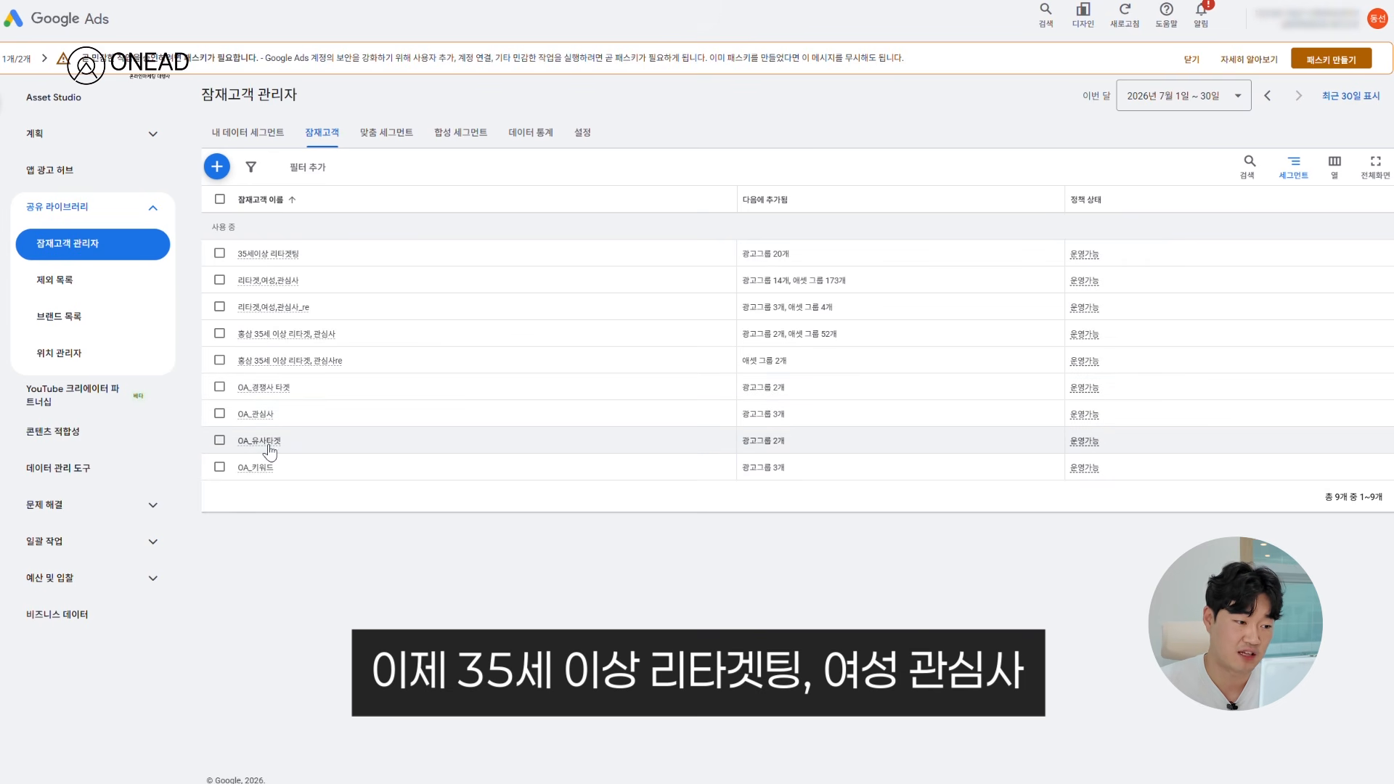
{"action": "mouse_move", "coordinate": [262, 470]}
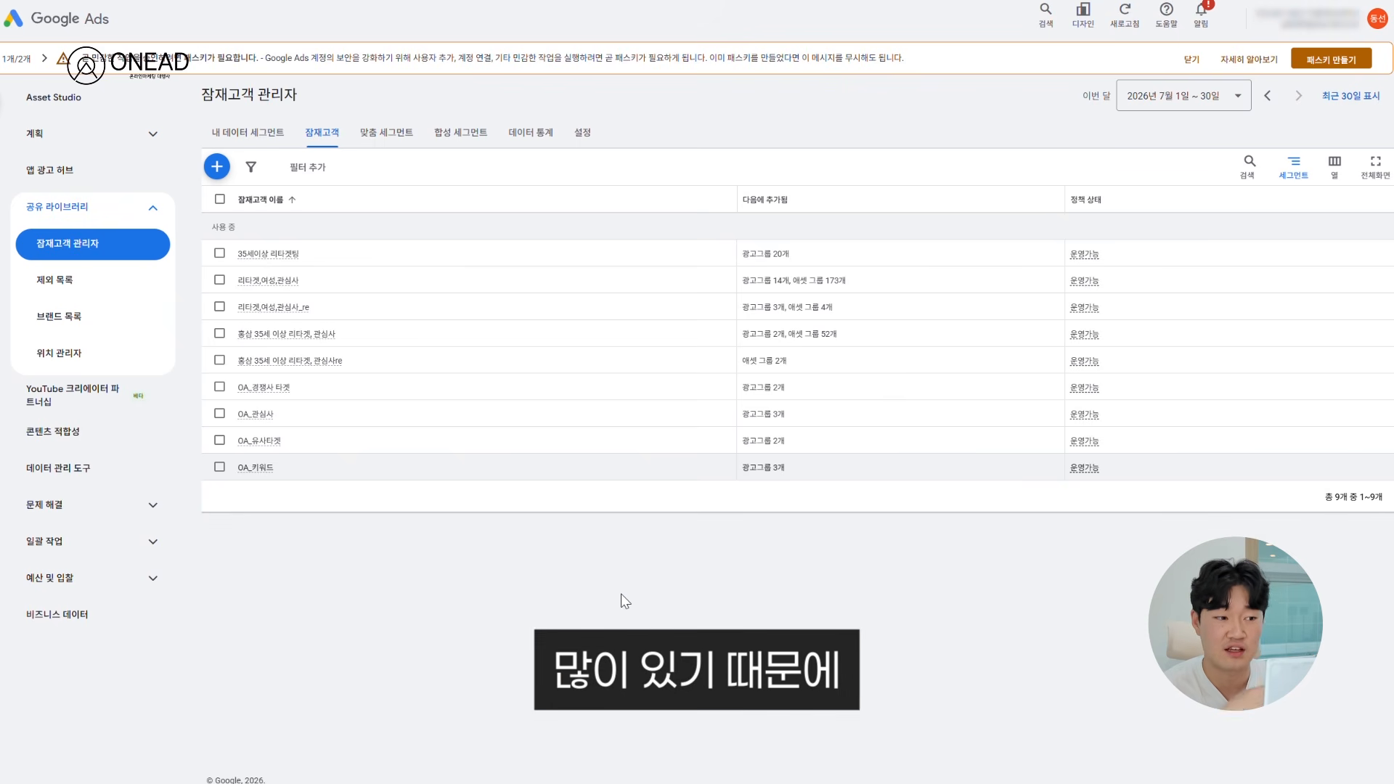
{"action": "left_click", "coordinate": [250, 443]}
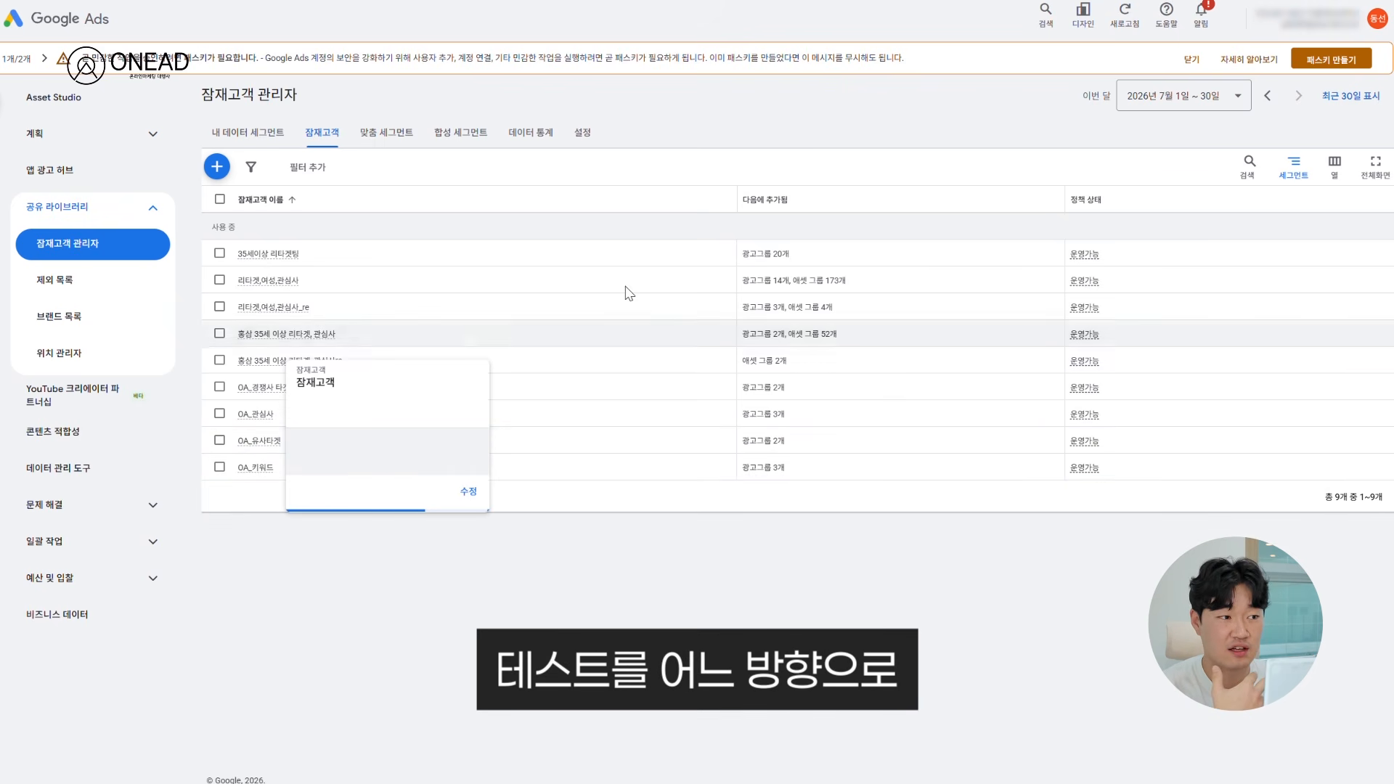
{"action": "mouse_move", "coordinate": [0, 166]}
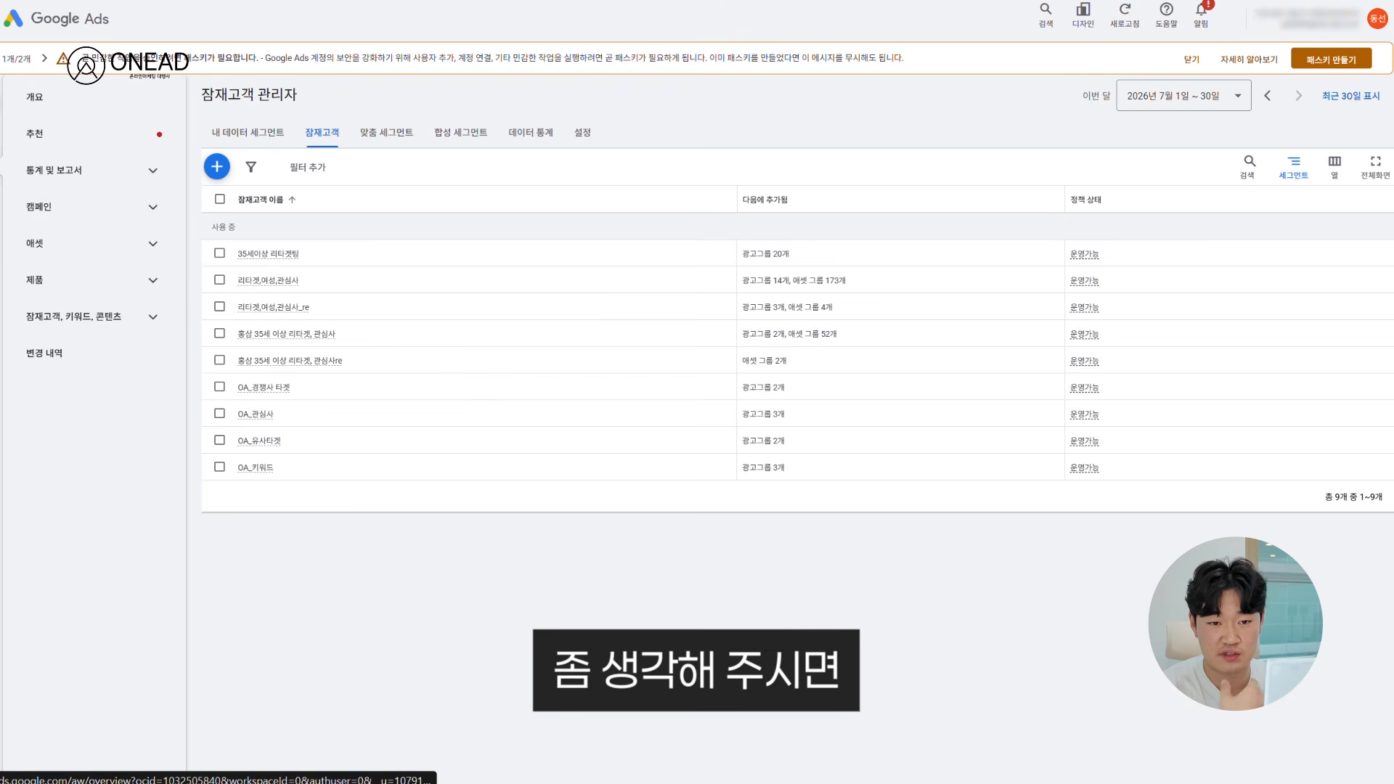
{"action": "left_click", "coordinate": [34, 96]}
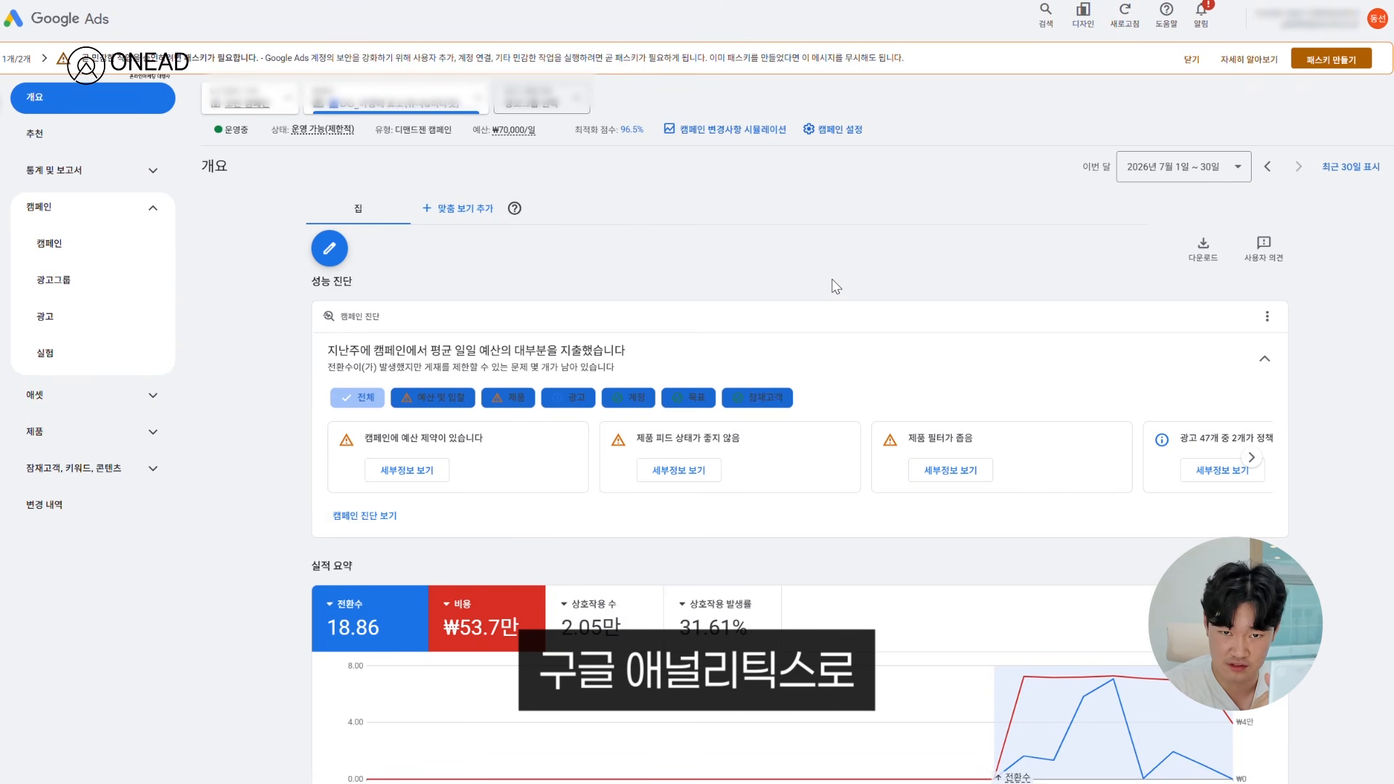
- Go to the conversions summary and open the Google Channel Npay conversion action under the purchase goal
{"action": "left_click", "coordinate": [95, 142]}
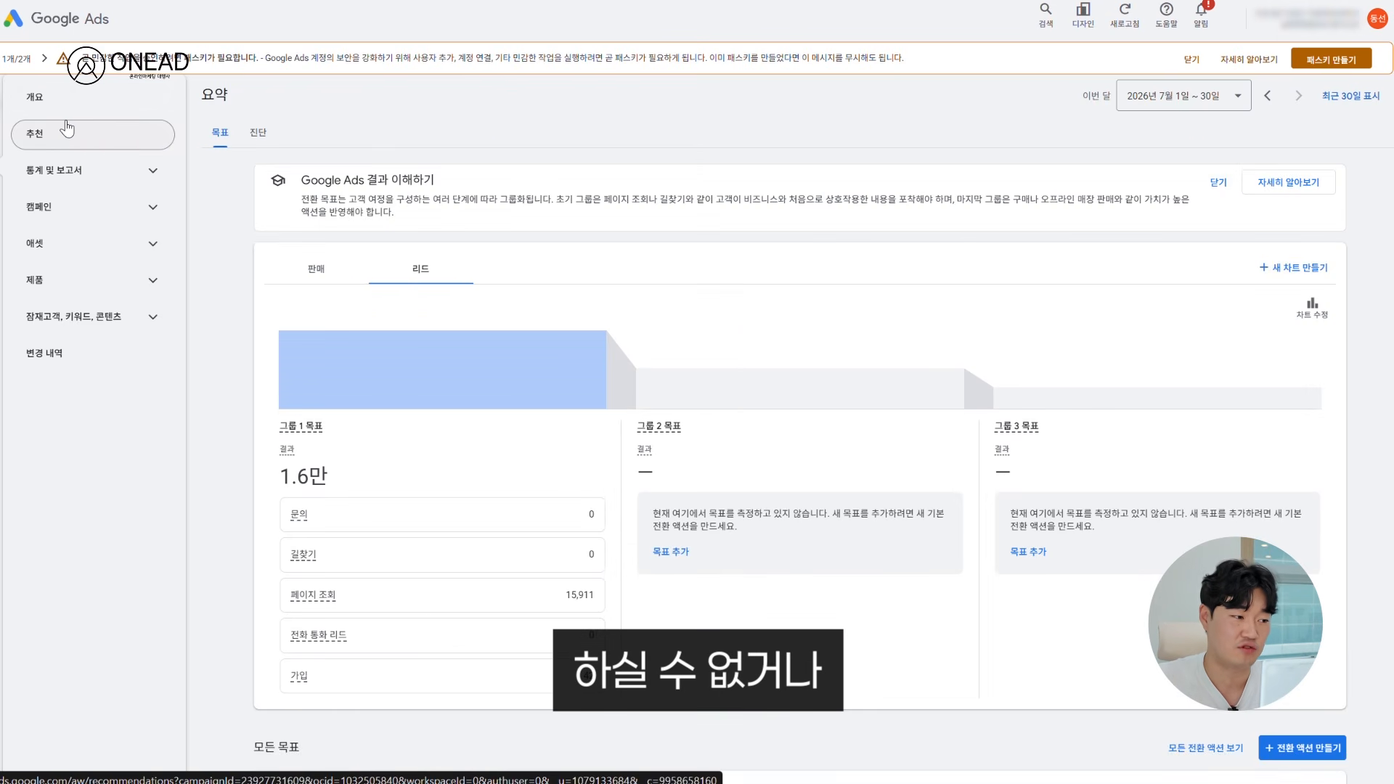
{"action": "scroll", "coordinate": [798, 450], "scroll_direction": "down", "scroll_amount": 6}
{"action": "left_click", "coordinate": [1323, 632]}
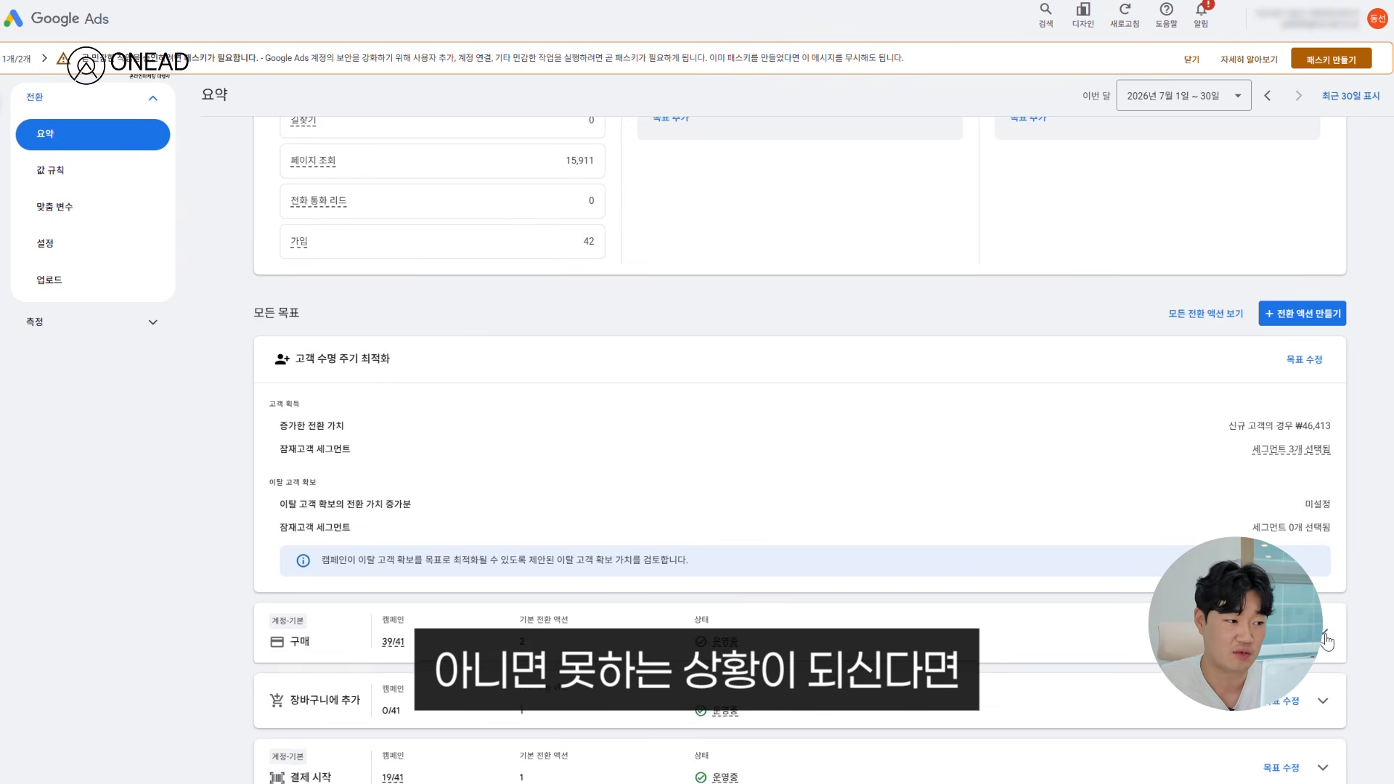
{"action": "scroll", "coordinate": [799, 632], "scroll_direction": "down", "scroll_amount": 1}
{"action": "left_click", "coordinate": [332, 629]}
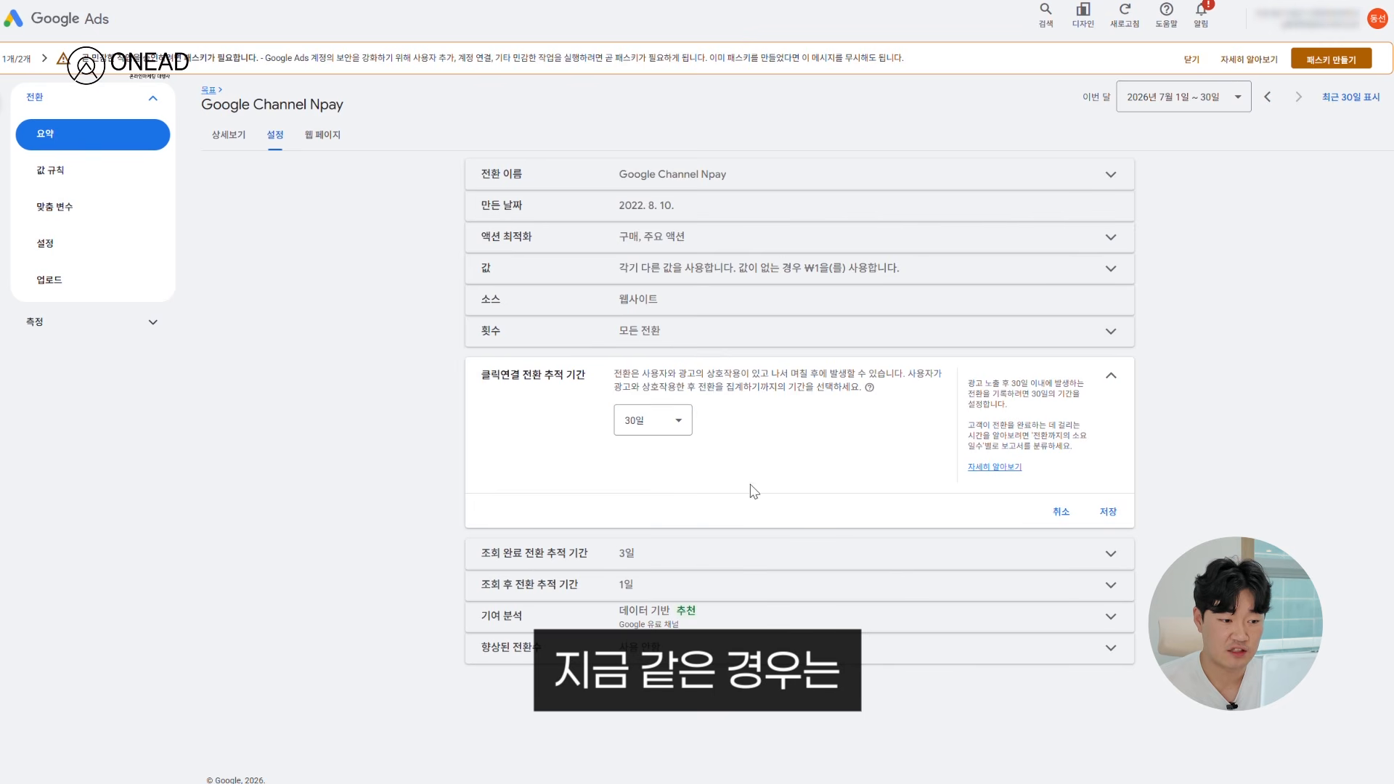
- Check the click-through, engaged-view and view-through conversion window settings of the Google Channel Npay conversion action
{"action": "left_click", "coordinate": [1061, 513]}
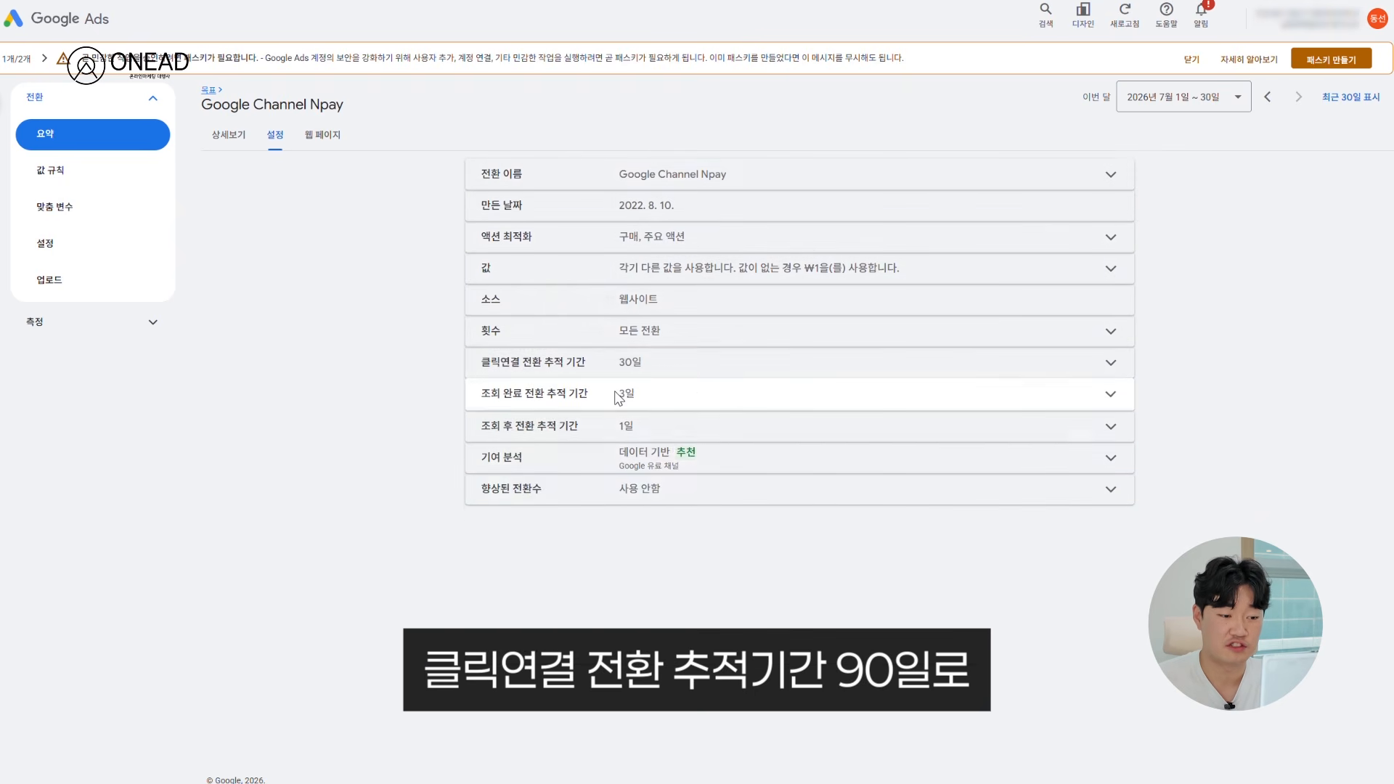
{"action": "left_click", "coordinate": [624, 393]}
{"action": "left_click", "coordinate": [653, 435]}
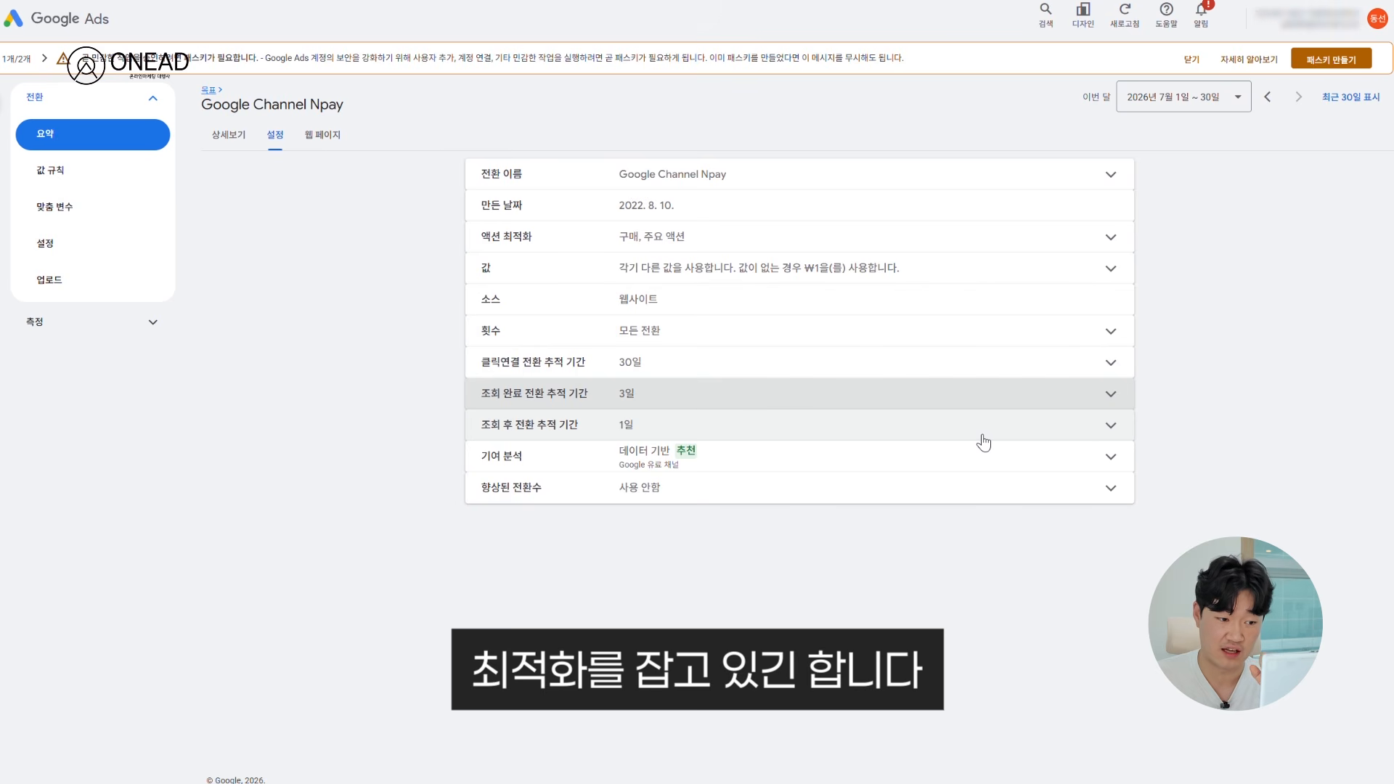
{"action": "left_click", "coordinate": [984, 442]}
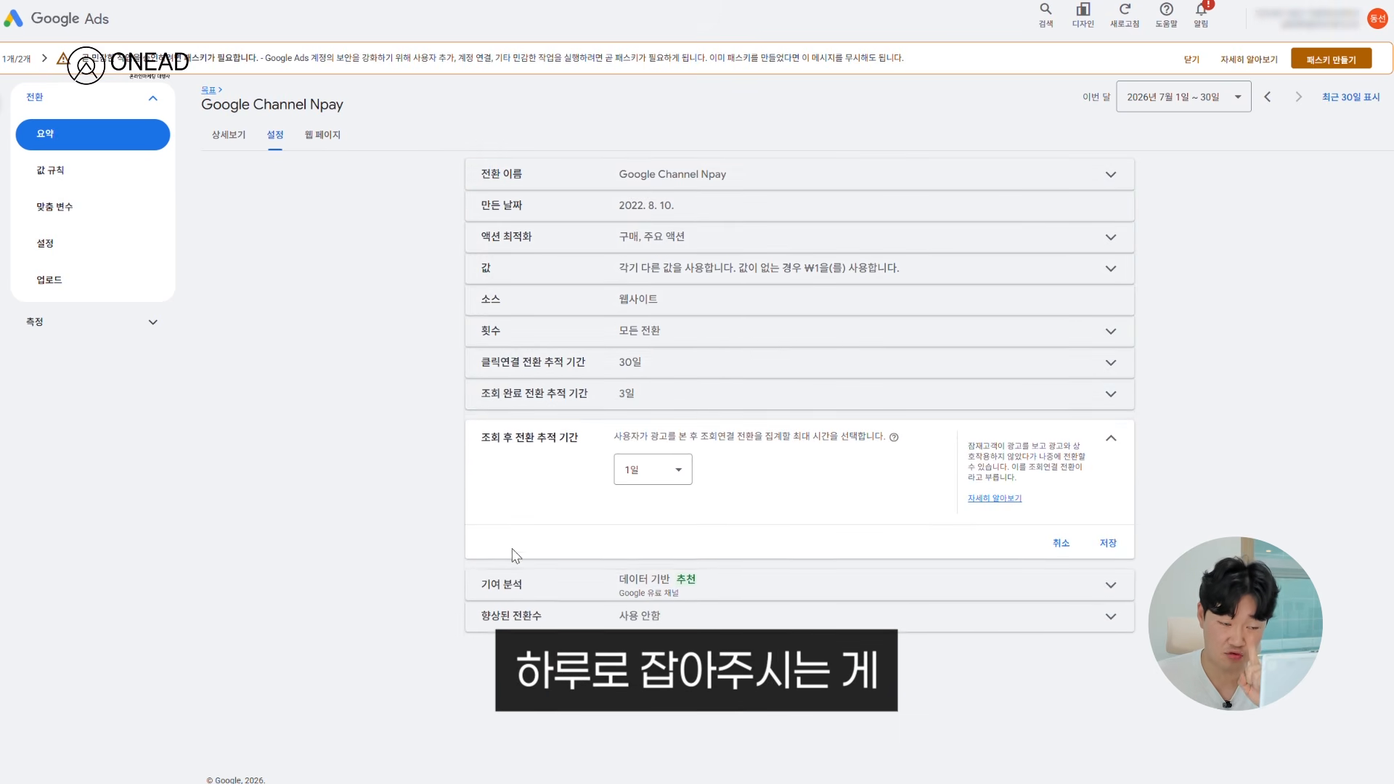
{"action": "left_click", "coordinate": [663, 474]}
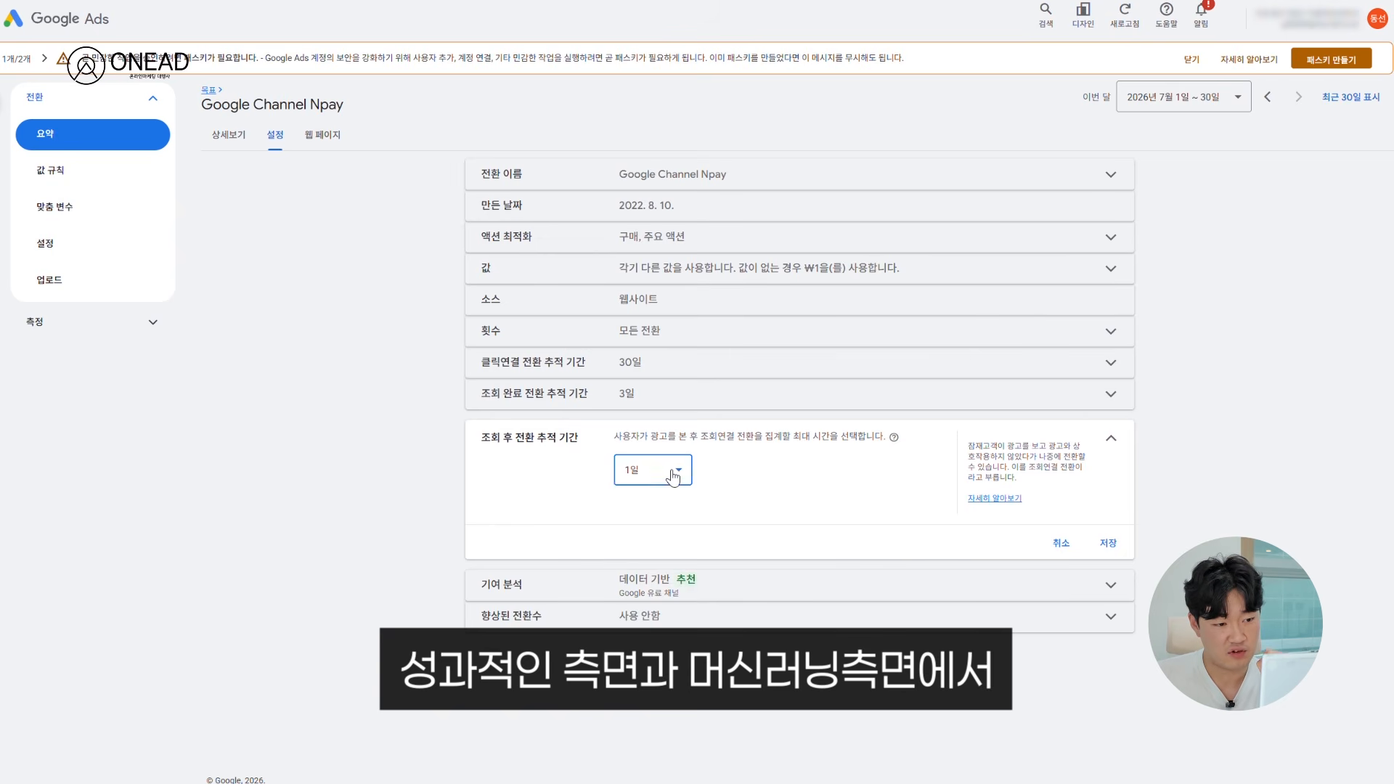
{"action": "left_click", "coordinate": [801, 491]}
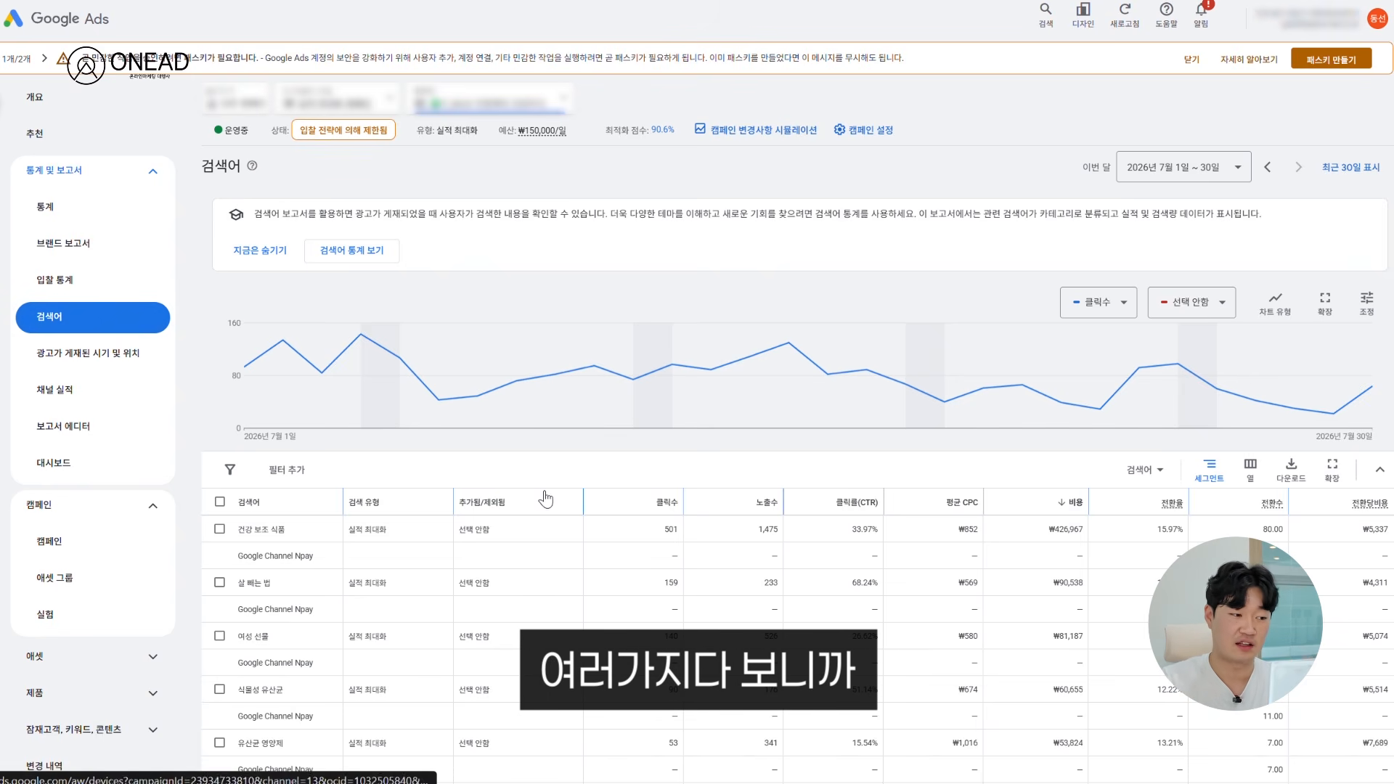
- Examine the Performance Max campaign's search terms report, comparing clicks, cost and conversions per search term to find terms worth excluding
{"action": "scroll", "coordinate": [488, 482], "scroll_direction": "down", "scroll_amount": 6}
{"action": "left_click", "coordinate": [1145, 716]}
{"action": "left_click", "coordinate": [1146, 699]}
{"action": "scroll", "coordinate": [430, 566], "scroll_direction": "down", "scroll_amount": 5}
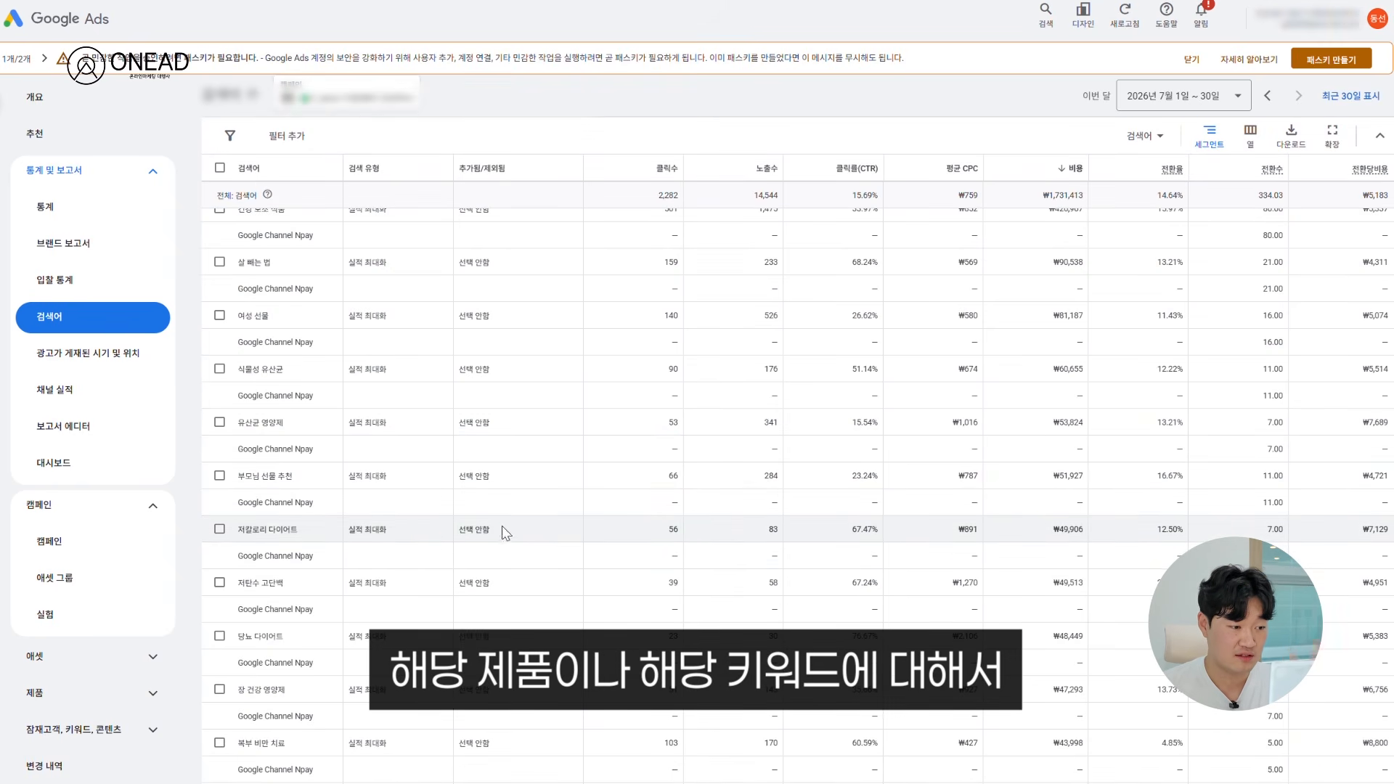
{"action": "scroll", "coordinate": [386, 459], "scroll_direction": "up", "scroll_amount": 5}
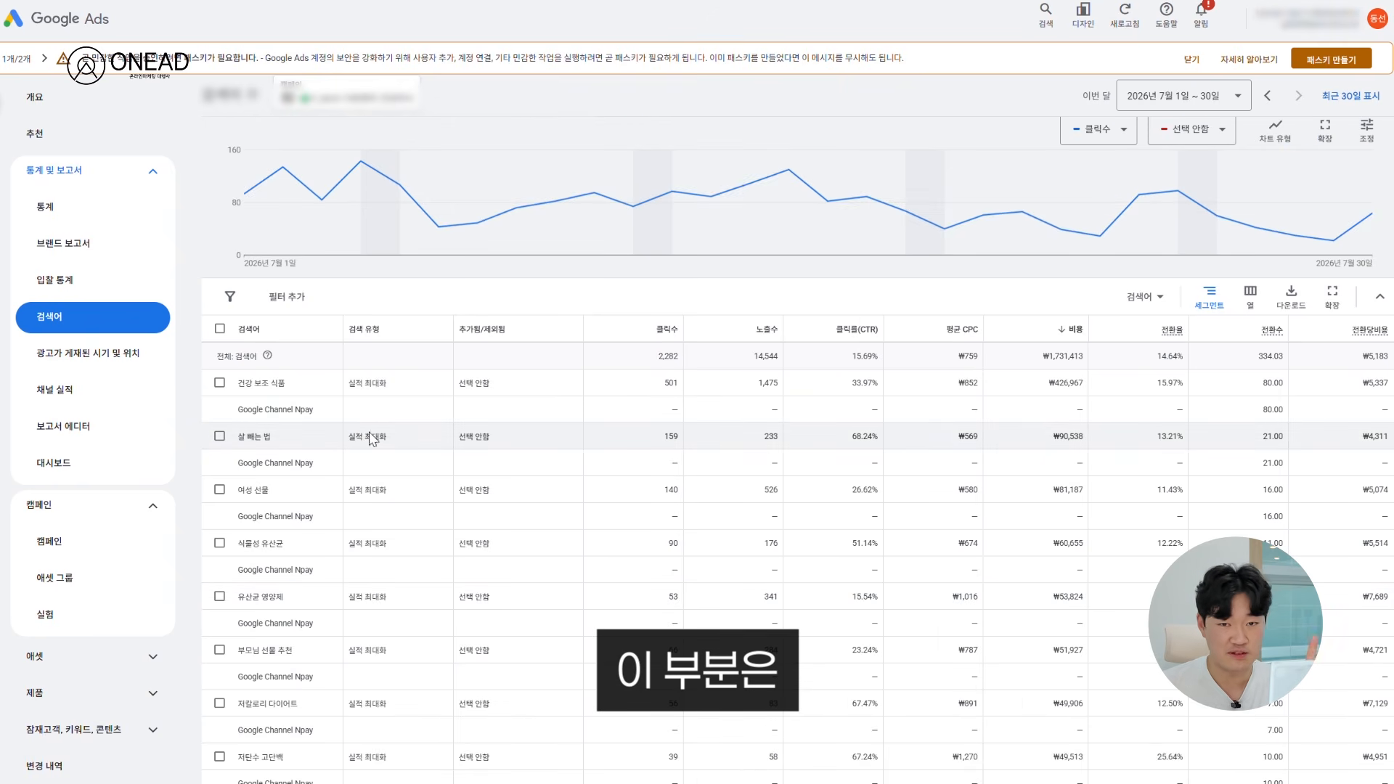
{"action": "scroll", "coordinate": [275, 406], "scroll_direction": "down", "scroll_amount": 1}
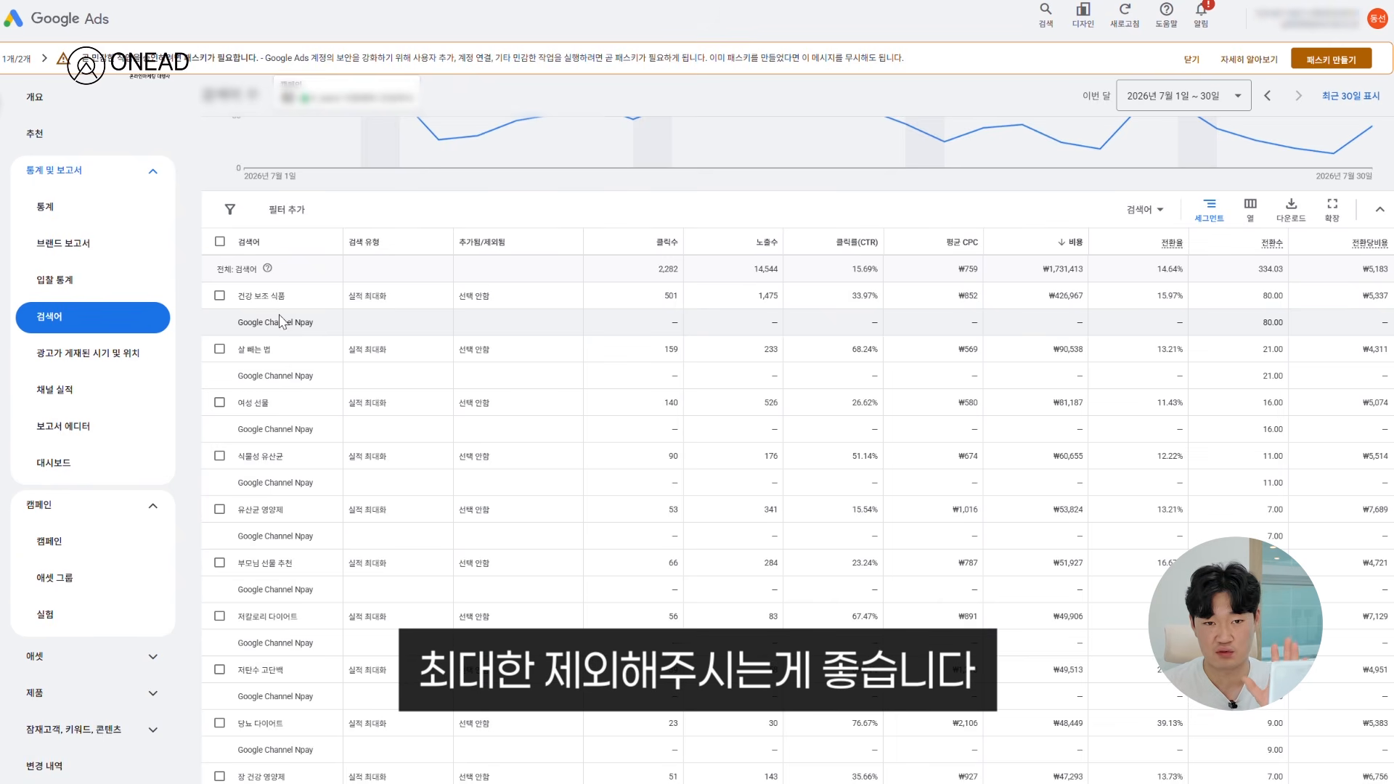
{"action": "scroll", "coordinate": [286, 318], "scroll_direction": "down", "scroll_amount": 1}
{"action": "scroll", "coordinate": [335, 468], "scroll_direction": "down", "scroll_amount": 2}
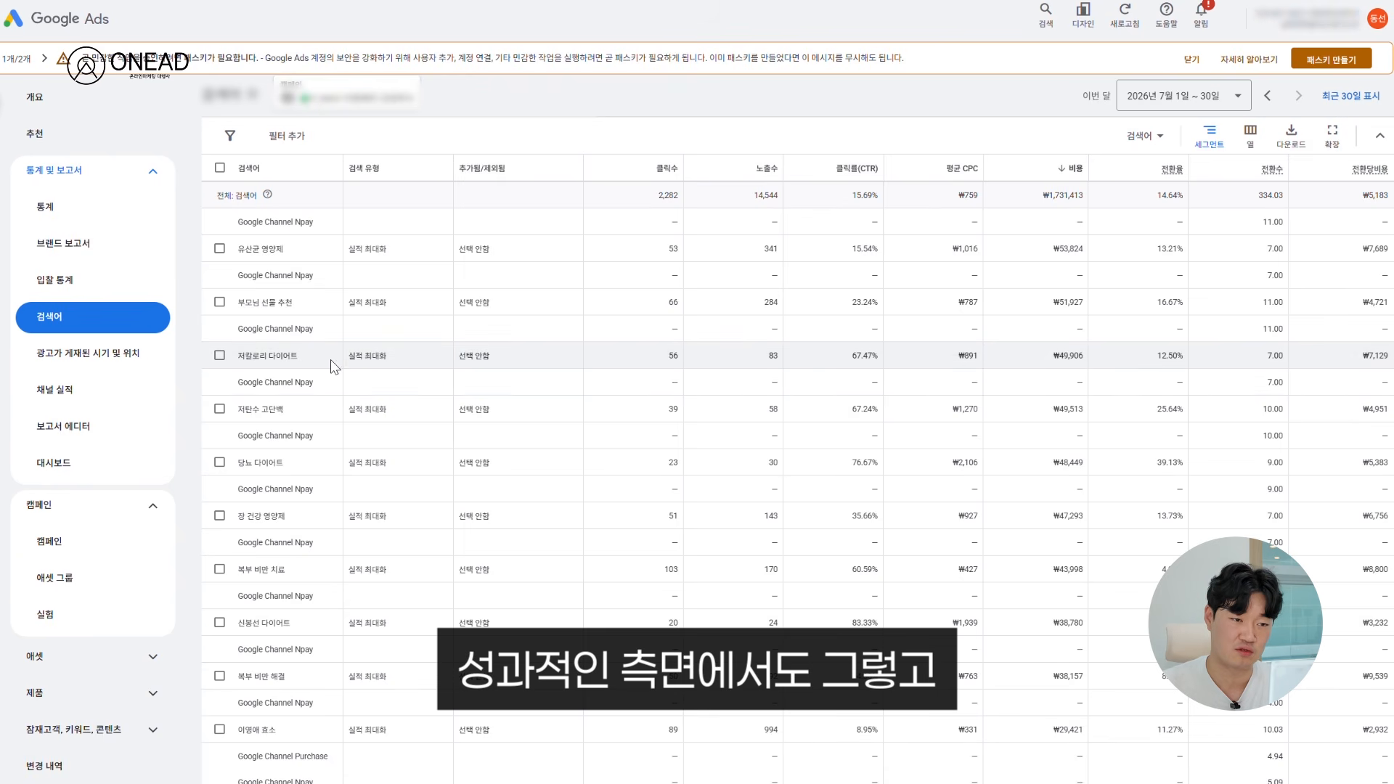
{"action": "scroll", "coordinate": [388, 427], "scroll_direction": "down", "scroll_amount": 7}
{"action": "scroll", "coordinate": [385, 433], "scroll_direction": "down", "scroll_amount": 4}
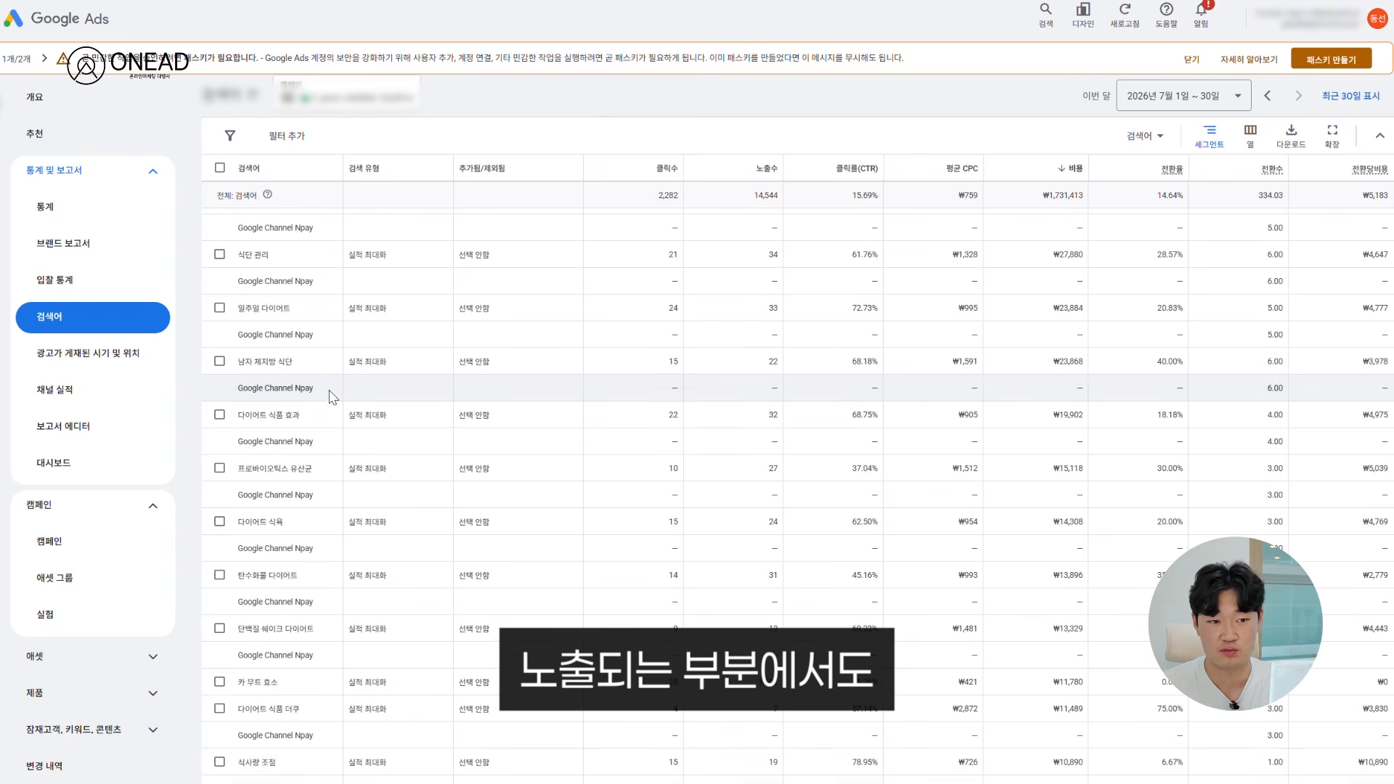